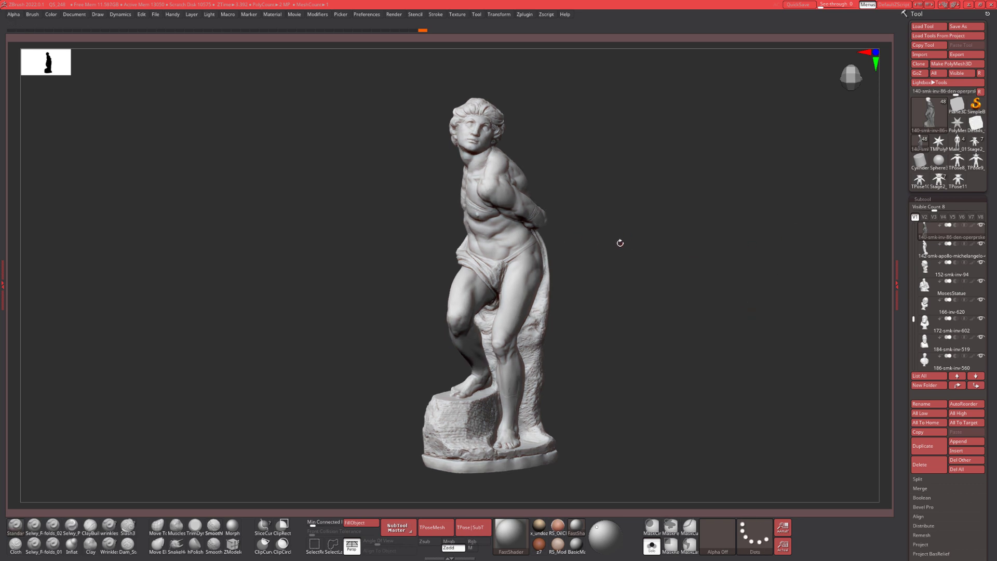
# Switch to the wrestlers subtool 453-antwerp-worstelaars-jef-lambeaux and frame the whole sculpture from the front.
pyautogui.press('n')
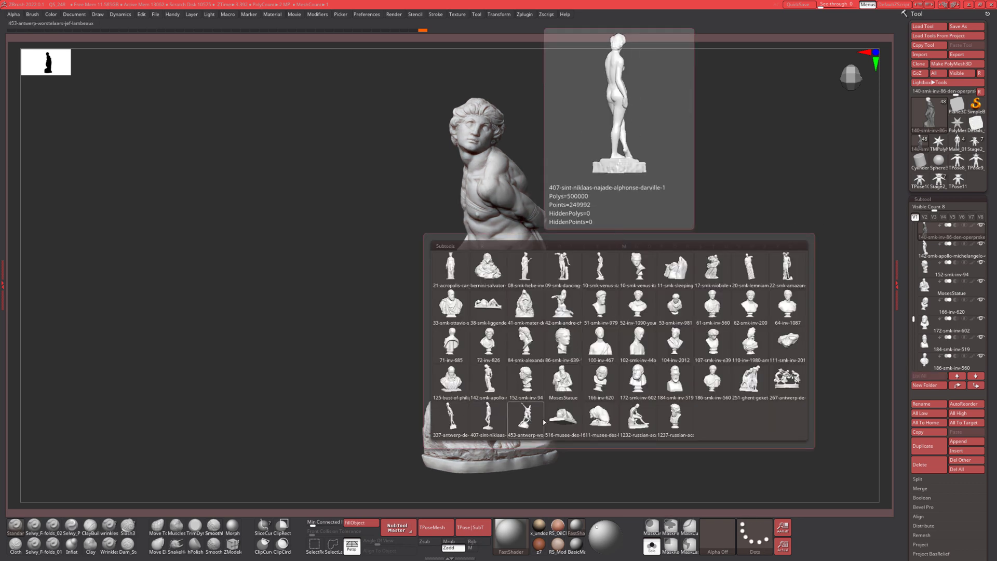
pyautogui.click(526, 418)
pyautogui.moveTo(622, 220); pyautogui.dragTo(555, 289)
pyautogui.press('w')
pyautogui.moveTo(427, 280); pyautogui.dragTo(622, 236)
pyautogui.press('q')
pyautogui.keyDown('shift'); pyautogui.moveTo(695, 254); pyautogui.dragTo(706, 257); pyautogui.keyUp('shift')
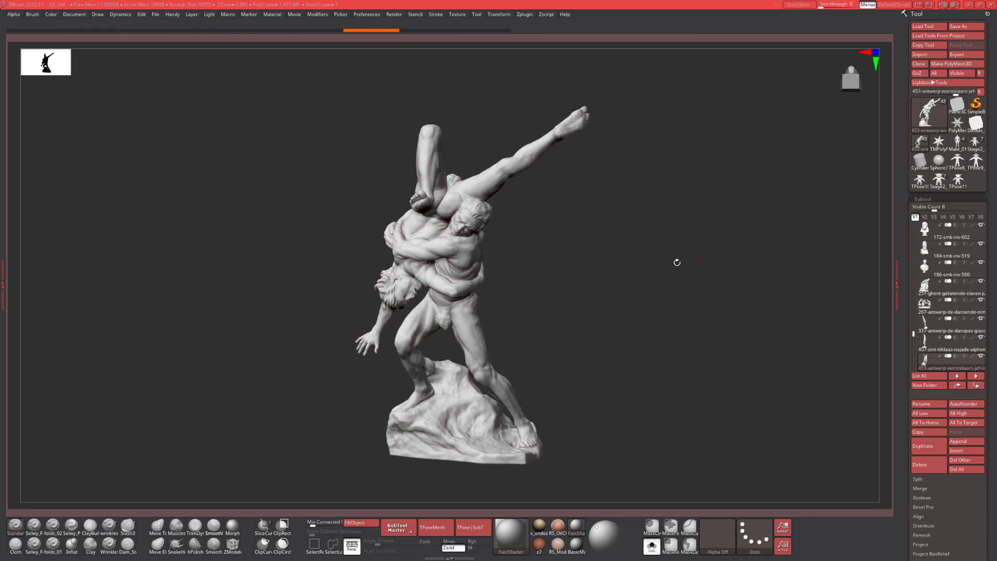
# Examine the wrestlers sculpture in full, from the front around to the back.
pyautogui.moveTo(590, 247)
pyautogui.mouseDown()
pyautogui.moveTo(605, 283)
pyautogui.moveTo(592, 273)
pyautogui.moveTo(609, 289)
pyautogui.moveTo(626, 286)
pyautogui.moveTo(565, 329)
pyautogui.mouseUp()
pyautogui.press('w')
pyautogui.moveTo(431, 300)
pyautogui.mouseDown()
pyautogui.moveTo(654, 290)
pyautogui.moveTo(639, 338)
pyautogui.moveTo(642, 300)
pyautogui.moveTo(568, 316)
pyautogui.moveTo(467, 315)
pyautogui.mouseUp()
pyautogui.press('q')
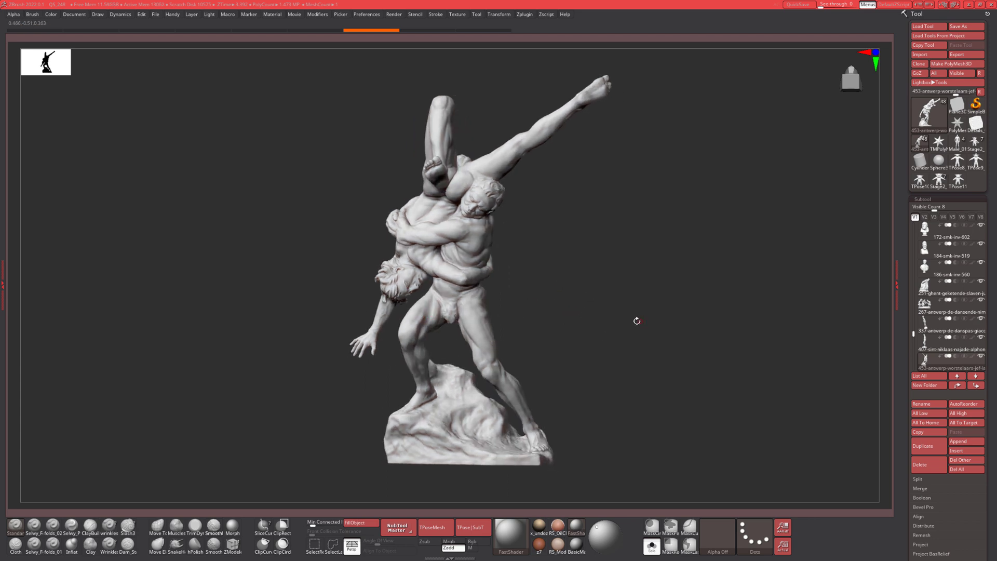
pyautogui.moveTo(635, 319); pyautogui.dragTo(632, 322)
pyautogui.moveTo(587, 263); pyautogui.dragTo(494, 239)
pyautogui.moveTo(572, 220); pyautogui.dragTo(397, 237)
pyautogui.moveTo(614, 305); pyautogui.dragTo(578, 229)
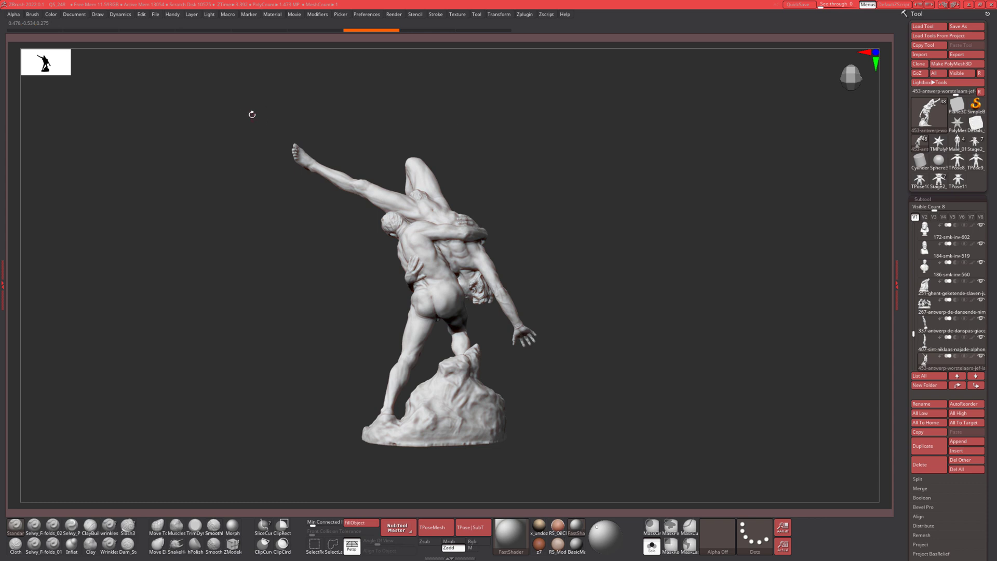
# Trace a long diagonal with a temporary mask stroke across the rear view of the sculpture and clear it.
pyautogui.moveTo(540, 135)
pyautogui.keyDown('ctrl'); pyautogui.mouseDown()
pyautogui.moveTo(203, 170)
pyautogui.moveTo(362, 453)
pyautogui.moveTo(274, 404)
pyautogui.moveTo(209, 439)
pyautogui.mouseUp(); pyautogui.keyUp('ctrl')
pyautogui.keyDown('ctrl'); pyautogui.moveTo(560, 305); pyautogui.dragTo(540, 264); pyautogui.keyUp('ctrl')
pyautogui.moveTo(624, 270); pyautogui.dragTo(524, 244)
pyautogui.moveTo(595, 283); pyautogui.dragTo(534, 317)
pyautogui.moveTo(597, 339); pyautogui.dragTo(617, 316)
pyautogui.moveTo(605, 353); pyautogui.dragTo(677, 265)
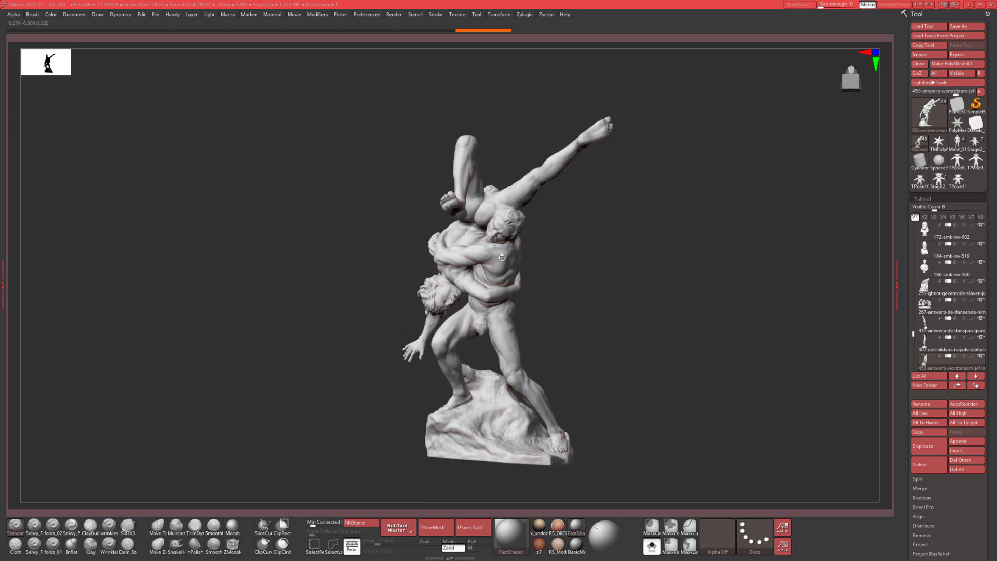
# Mark the main diagonal, the lifted wrestler's head and his hips with temporary mask strokes in the front view.
pyautogui.keyDown('ctrl'); pyautogui.moveTo(532, 103); pyautogui.dragTo(351, 444); pyautogui.keyUp('ctrl')
pyautogui.keyDown('ctrl'); pyautogui.click(655, 319); pyautogui.keyUp('ctrl')
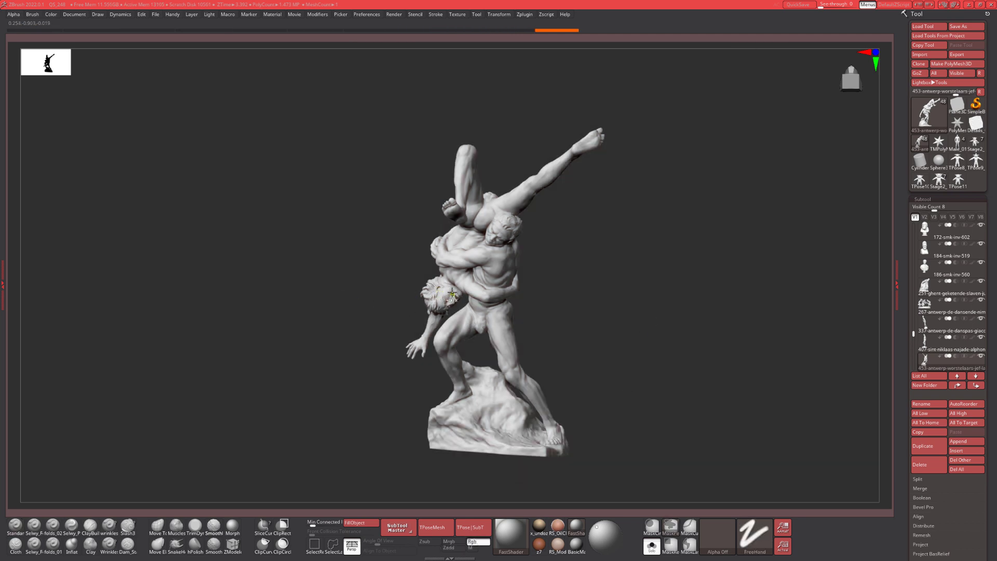
pyautogui.keyDown('ctrl'); pyautogui.moveTo(450, 301); pyautogui.dragTo(437, 299); pyautogui.keyUp('ctrl')
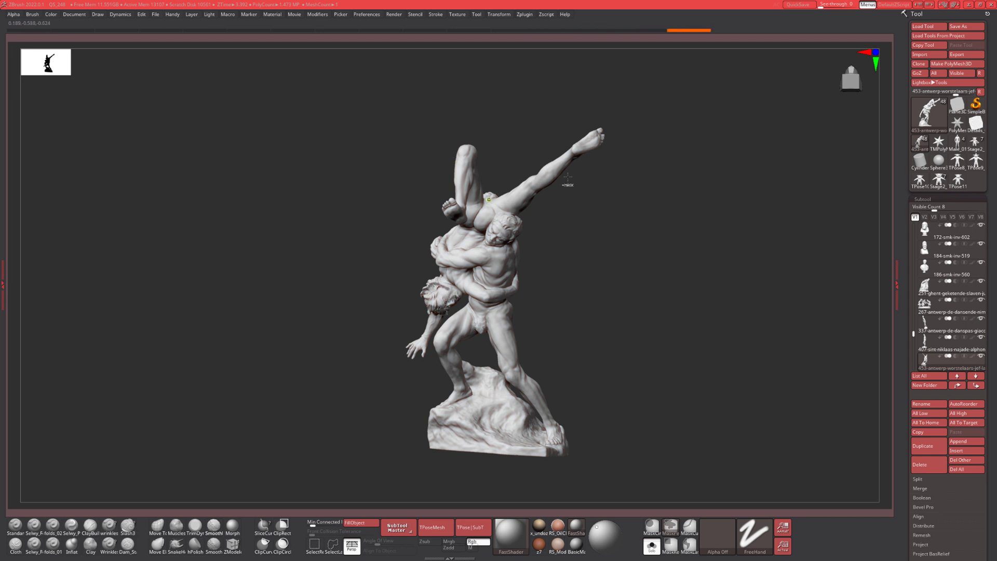
pyautogui.keyDown('ctrl'); pyautogui.moveTo(461, 170); pyautogui.dragTo(492, 214); pyautogui.keyUp('ctrl')
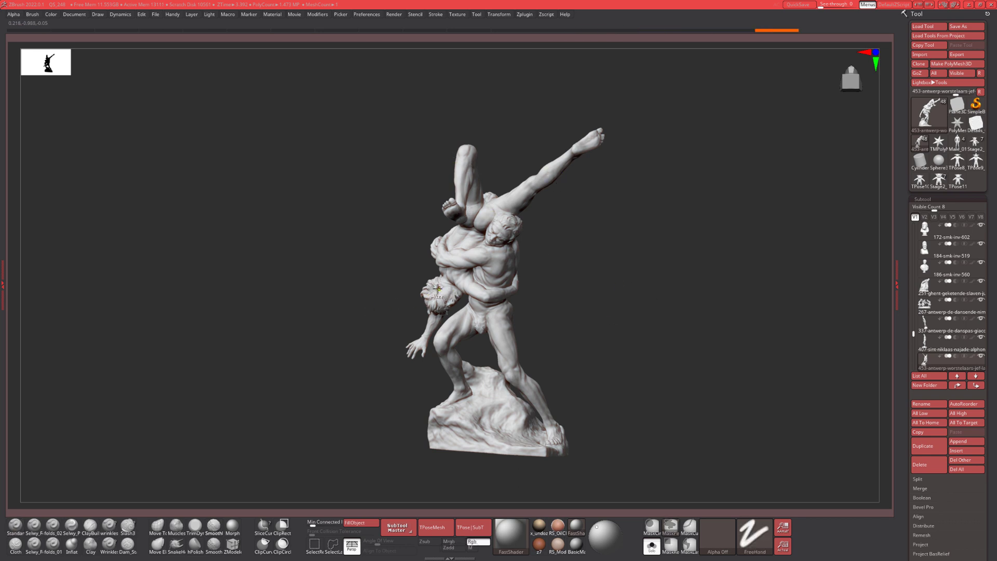
# Examine how the two wrestlers' torsos, arms and legs interlock, both close up and in full view.
pyautogui.keyDown('alt'); pyautogui.moveTo(646, 283); pyautogui.dragTo(634, 310); pyautogui.keyUp('alt')
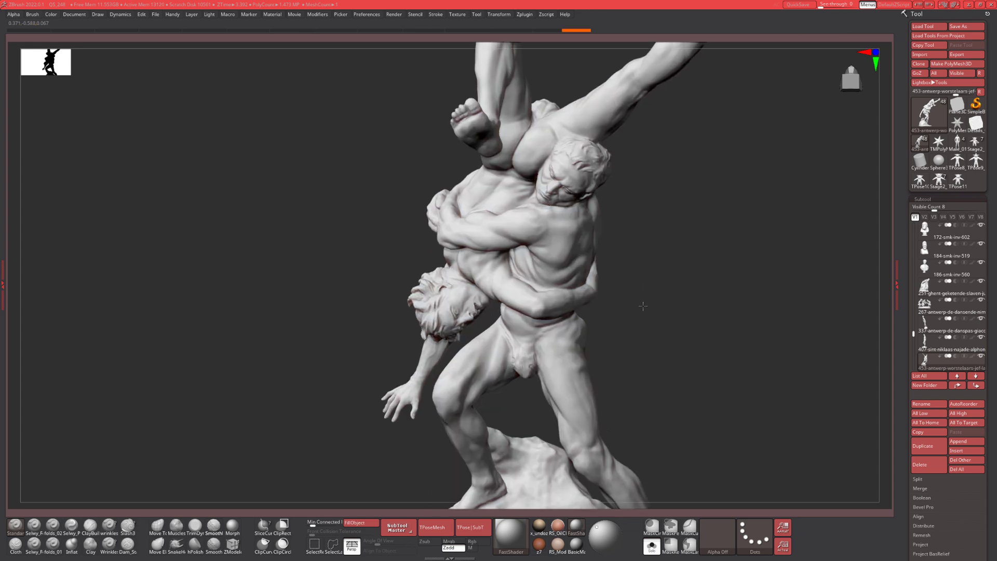
pyautogui.moveTo(357, 338); pyautogui.dragTo(321, 338, button='right')
pyautogui.keyDown('ctrl'); pyautogui.moveTo(320, 337); pyautogui.dragTo(333, 312, button='right'); pyautogui.keyUp('ctrl')
pyautogui.moveTo(513, 330); pyautogui.dragTo(497, 406, button='right')
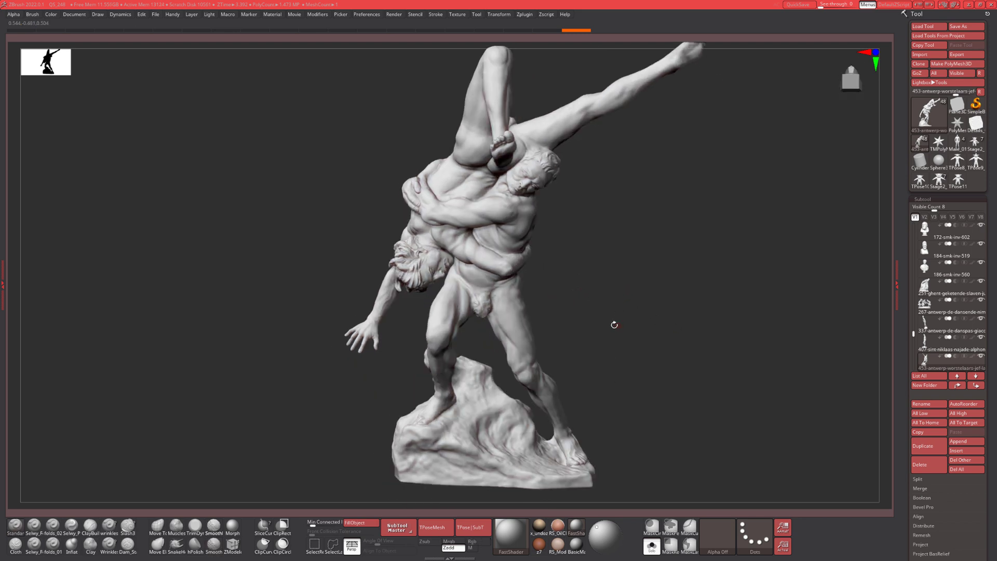
pyautogui.moveTo(612, 327); pyautogui.dragTo(460, 244, button='right')
pyautogui.moveTo(577, 311); pyautogui.dragTo(358, 393, button='right')
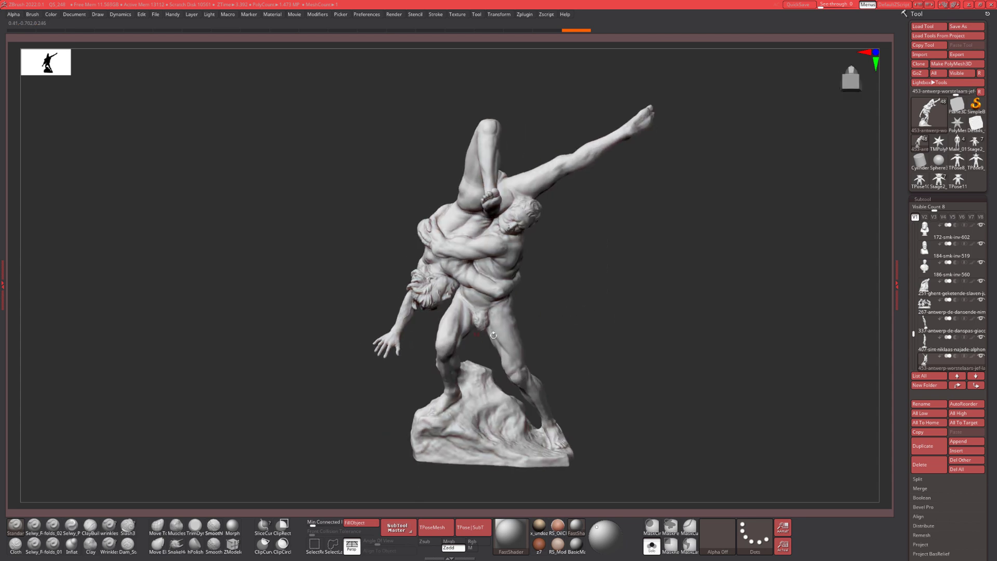
pyautogui.moveTo(548, 290); pyautogui.dragTo(551, 414, button='right')
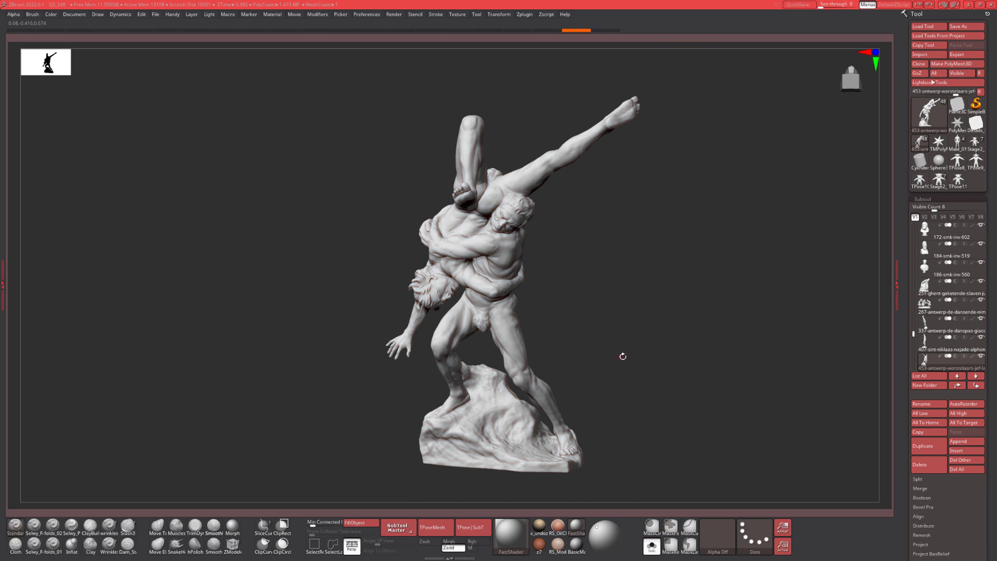
pyautogui.moveTo(628, 356); pyautogui.dragTo(633, 314, button='right')
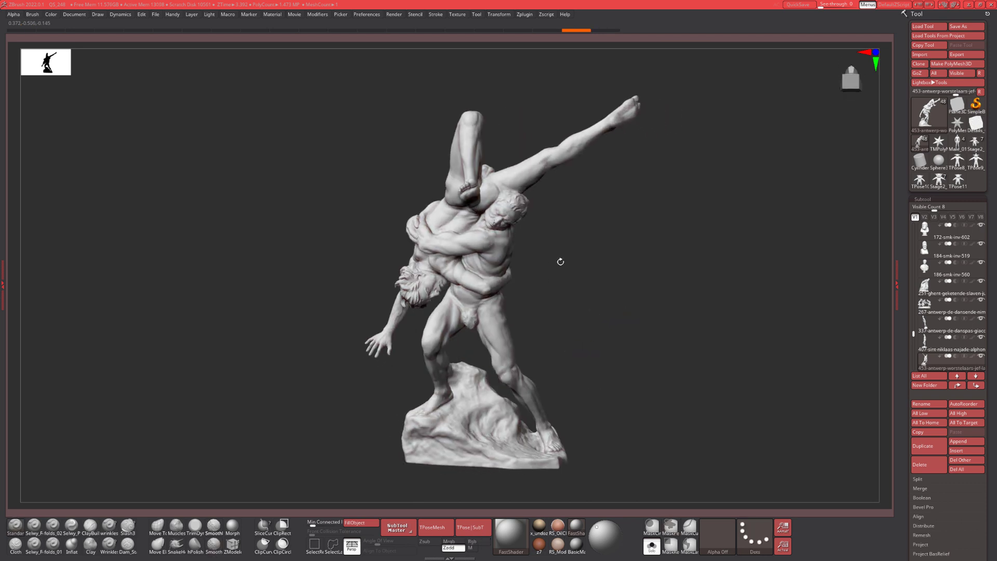
pyautogui.moveTo(575, 258); pyautogui.dragTo(520, 247, button='right')
pyautogui.moveTo(540, 281); pyautogui.dragTo(550, 395, button='right')
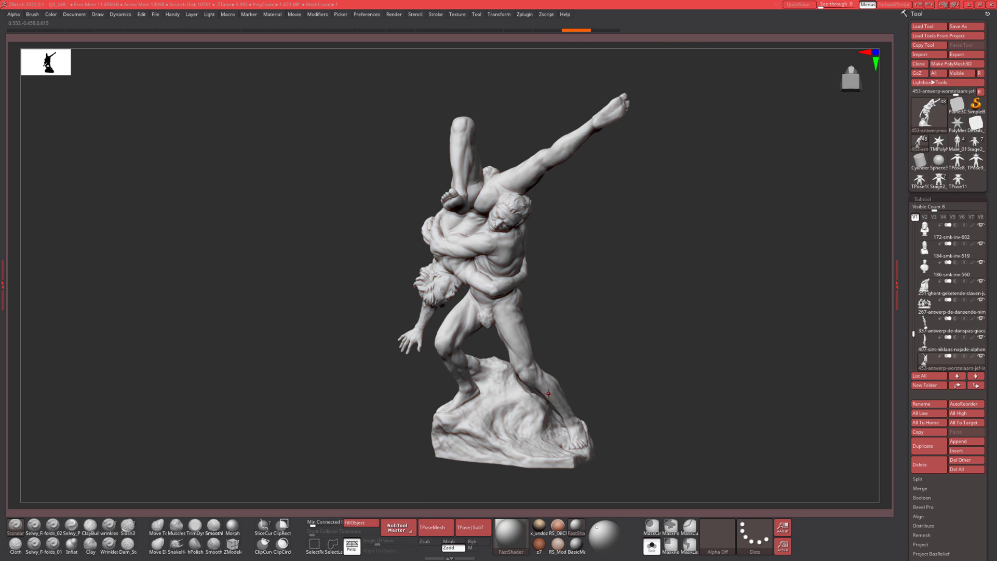
# Trace the diagonal from the extended leg to the rock base with a temporary mask in the front view.
pyautogui.press('w')
pyautogui.press('q')
pyautogui.moveTo(617, 326); pyautogui.dragTo(467, 386, button='right')
pyautogui.moveTo(664, 330); pyautogui.dragTo(550, 284, button='right')
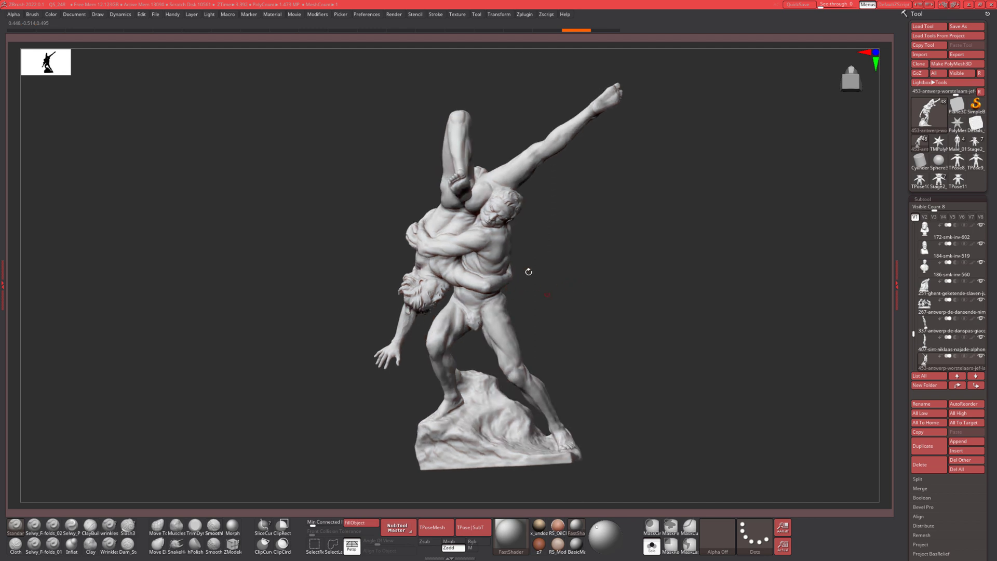
pyautogui.moveTo(674, 166); pyautogui.dragTo(679, 105, button='right')
pyautogui.moveTo(683, 95)
pyautogui.keyDown('ctrl'); pyautogui.mouseDown()
pyautogui.moveTo(361, 360)
pyautogui.moveTo(352, 474)
pyautogui.moveTo(342, 479)
pyautogui.mouseUp(); pyautogui.keyUp('ctrl')
# Examine the stance of the standing wrestler and the balance of the whole group from several front angles.
pyautogui.moveTo(631, 340)
pyautogui.mouseDown(button='right')
pyautogui.moveTo(641, 325)
pyautogui.moveTo(648, 360)
pyautogui.moveTo(612, 322)
pyautogui.moveTo(481, 309)
pyautogui.mouseUp(button='right')
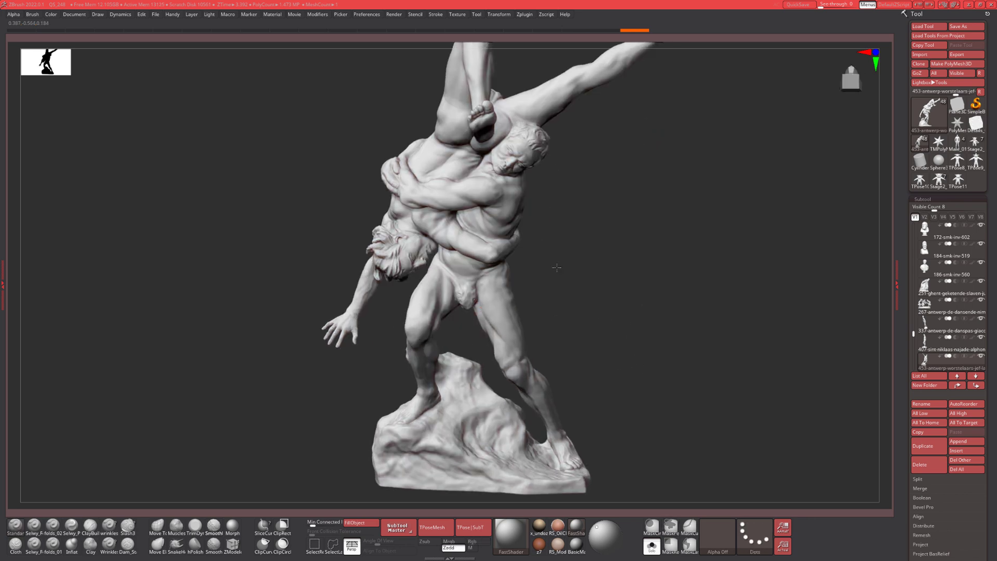
pyautogui.moveTo(556, 268); pyautogui.dragTo(541, 300, button='right')
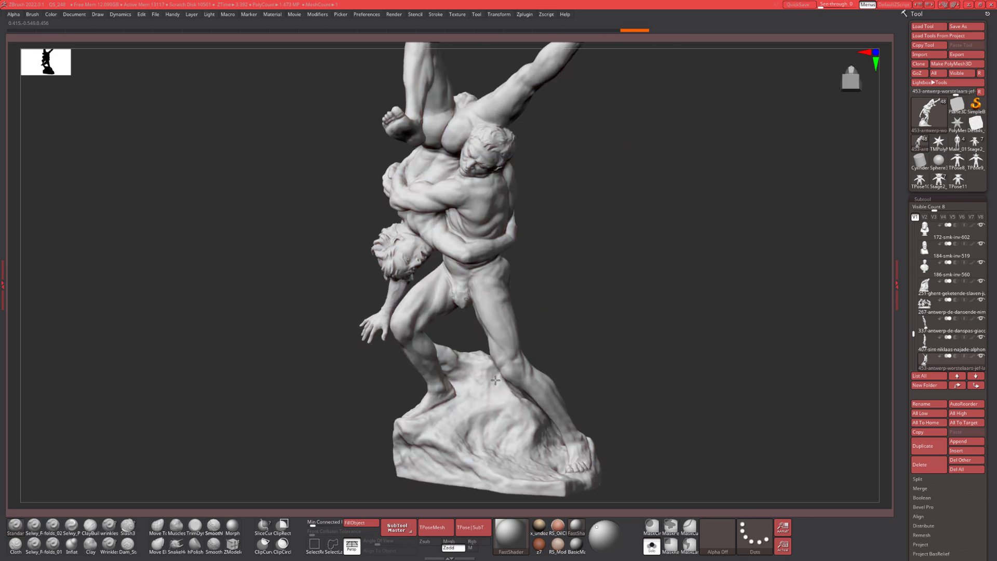
pyautogui.moveTo(613, 321); pyautogui.dragTo(509, 376, button='right')
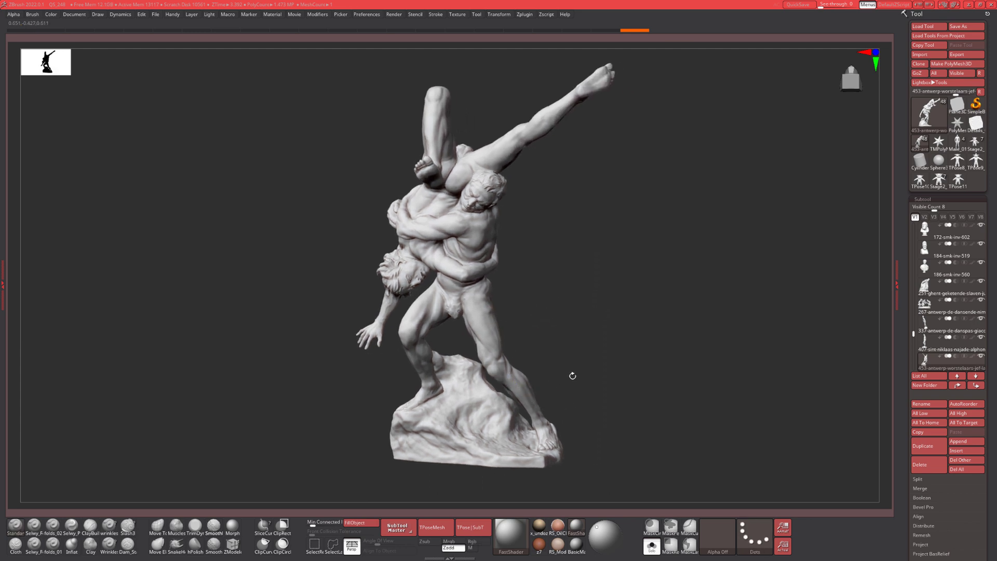
pyautogui.moveTo(570, 374); pyautogui.dragTo(575, 411, button='right')
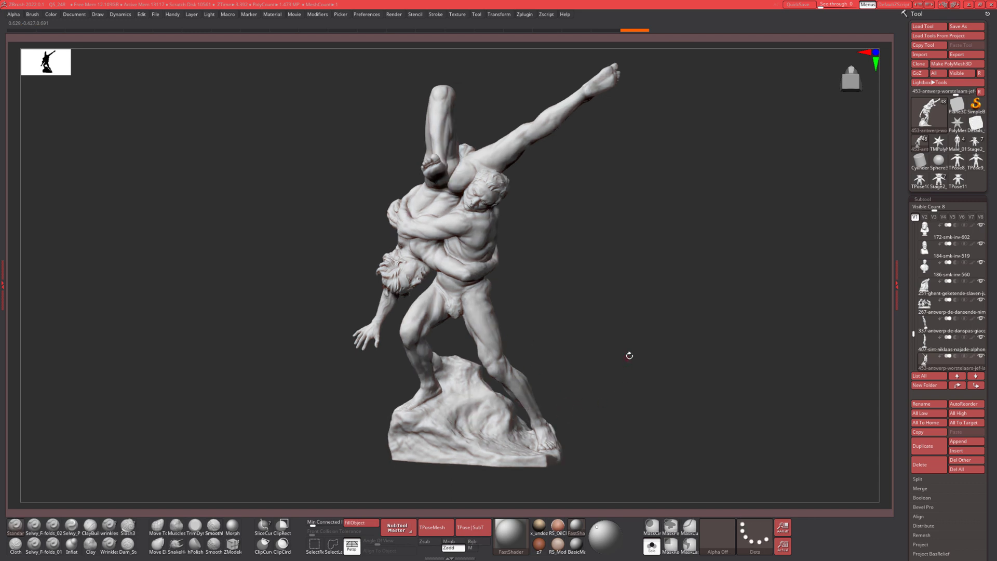
pyautogui.moveTo(650, 352); pyautogui.dragTo(613, 312, button='right')
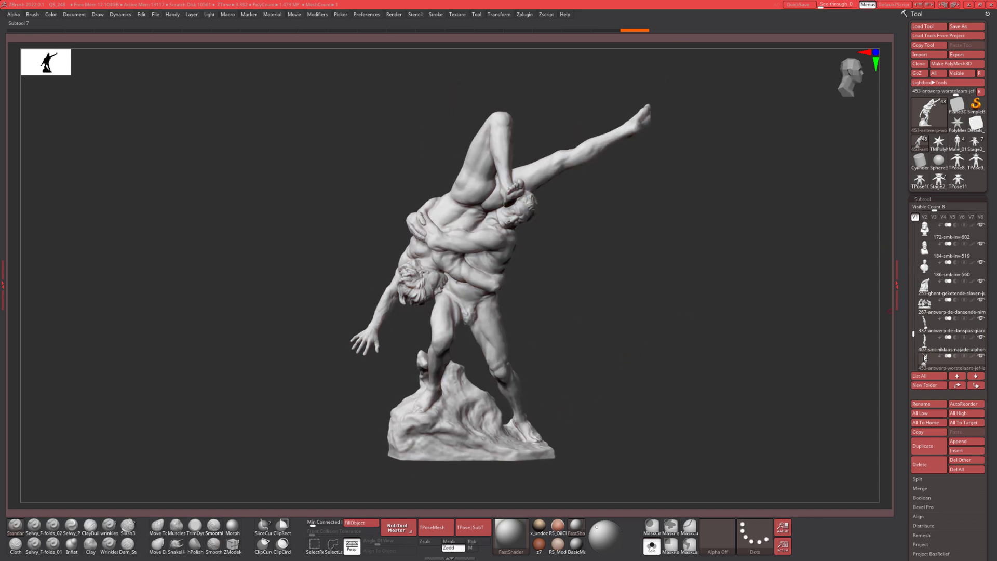
pyautogui.moveTo(914, 334)
pyautogui.mouseDown()
pyautogui.moveTo(916, 240)
pyautogui.moveTo(914, 335)
pyautogui.mouseUp()
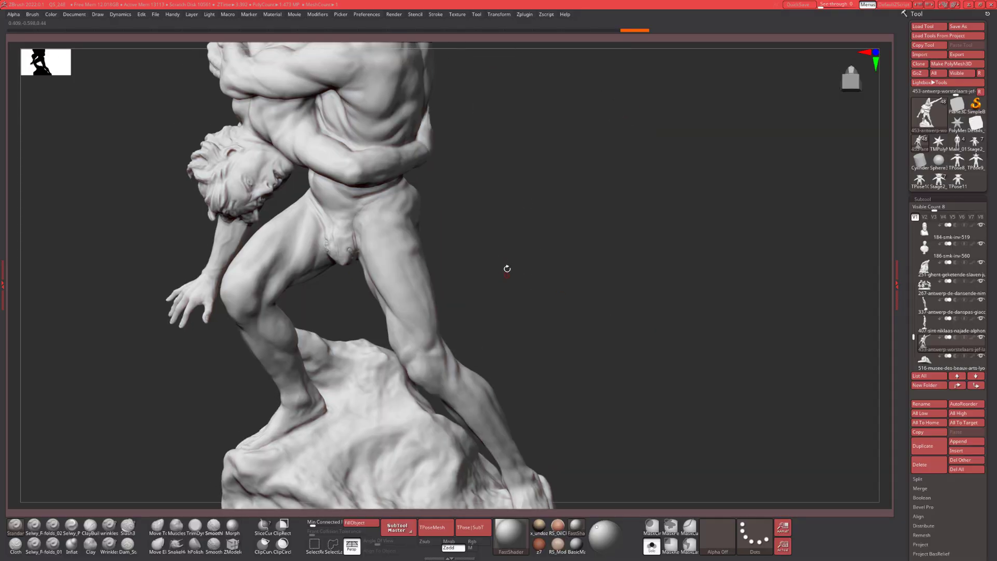
# Examine the standing wrestler's pelvis and thighs up close from several angles.
pyautogui.moveTo(508, 268); pyautogui.dragTo(621, 452)
pyautogui.moveTo(541, 232)
pyautogui.mouseDown()
pyautogui.moveTo(526, 253)
pyautogui.moveTo(562, 285)
pyautogui.moveTo(577, 283)
pyautogui.moveTo(472, 291)
pyautogui.mouseUp()
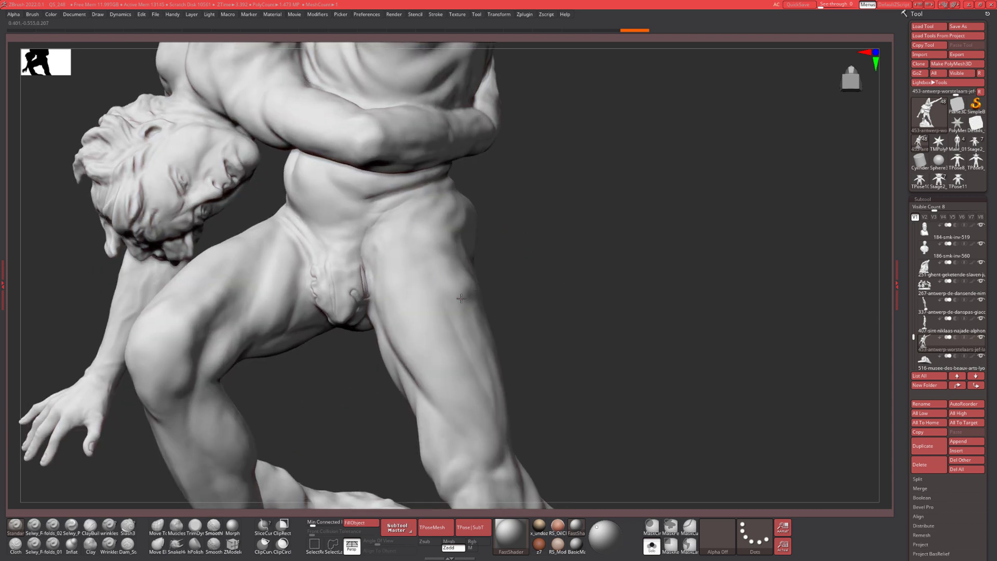
pyautogui.moveTo(543, 297); pyautogui.dragTo(435, 294)
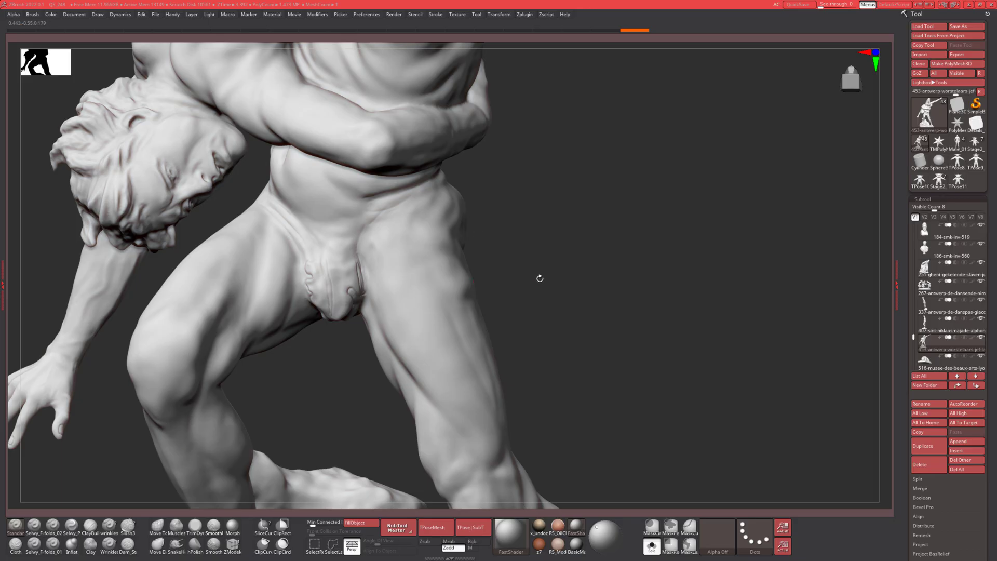
pyautogui.moveTo(549, 279); pyautogui.dragTo(388, 292)
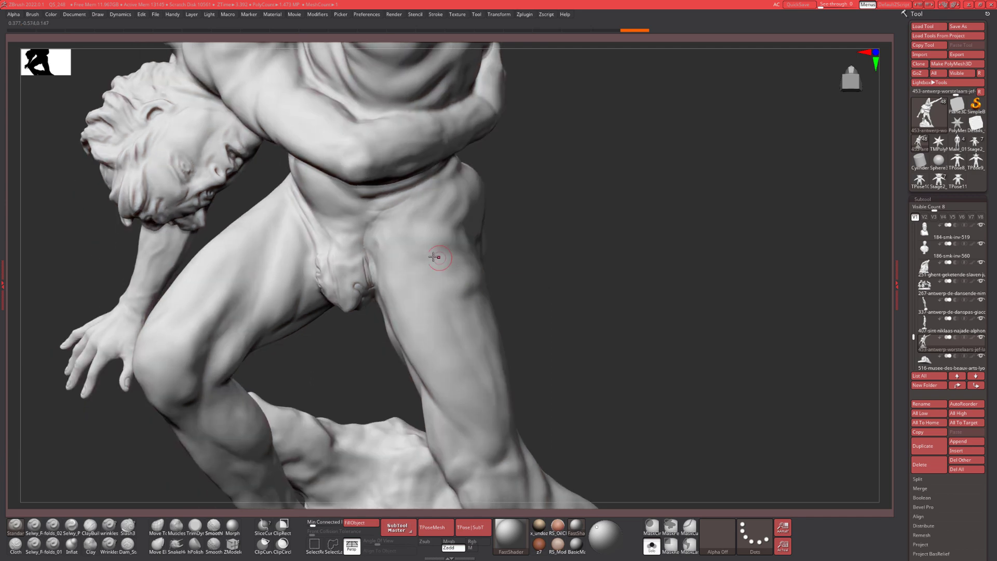
pyautogui.keyDown('alt'); pyautogui.moveTo(603, 325); pyautogui.dragTo(452, 279); pyautogui.keyUp('alt')
pyautogui.moveTo(628, 259)
pyautogui.keyDown('alt'); pyautogui.mouseDown()
pyautogui.moveTo(647, 258)
pyautogui.moveTo(618, 281)
pyautogui.mouseUp(); pyautogui.keyUp('alt')
# Place a vertical transpose line from the standing wrestler's groin down between the legs, and inspect that area closely.
pyautogui.press('w')
pyautogui.moveTo(377, 282); pyautogui.dragTo(378, 382)
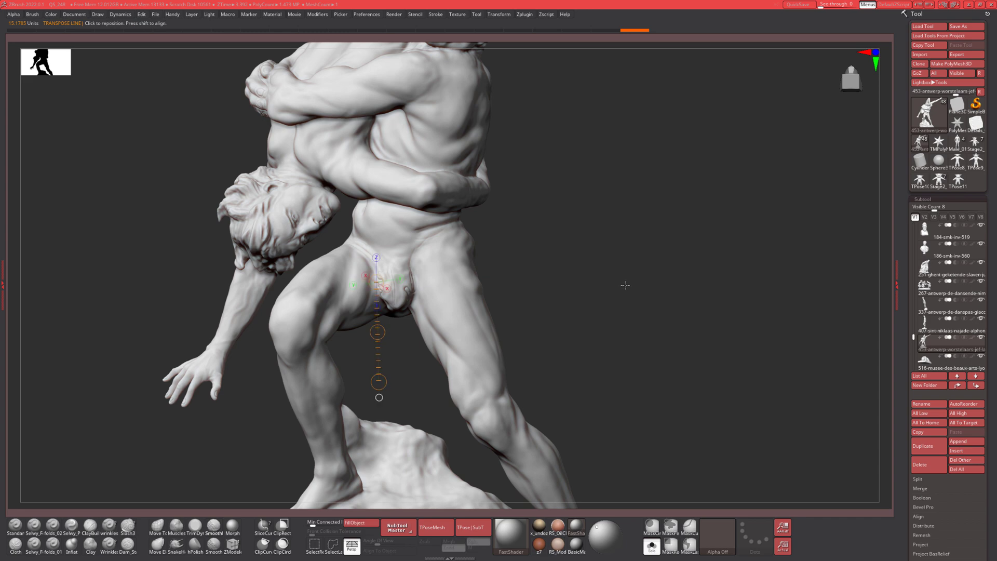
pyautogui.keyDown('alt'); pyautogui.moveTo(625, 285); pyautogui.dragTo(383, 408); pyautogui.keyUp('alt')
pyautogui.scroll(3, 401, 335)
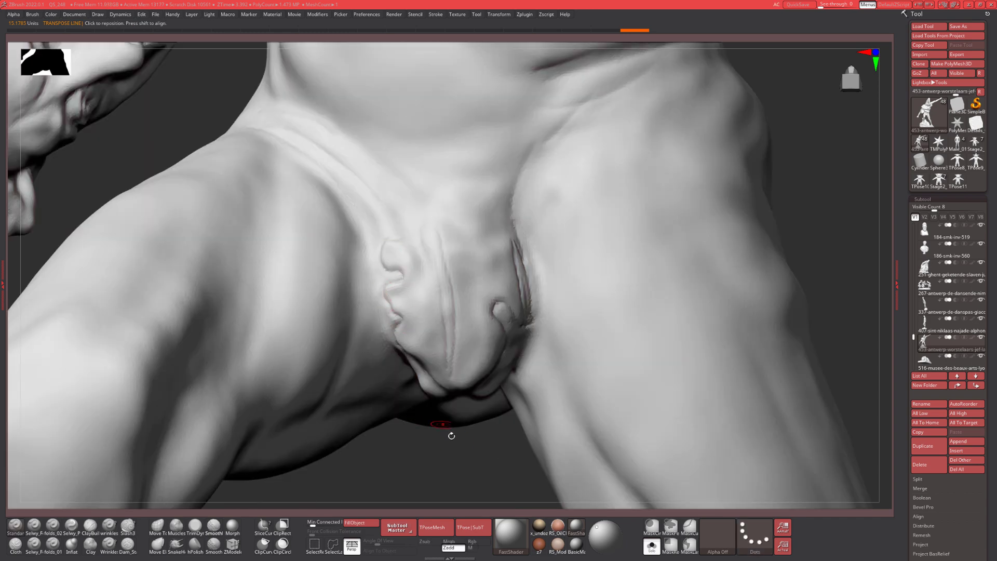
pyautogui.scroll(-3, 427, 287)
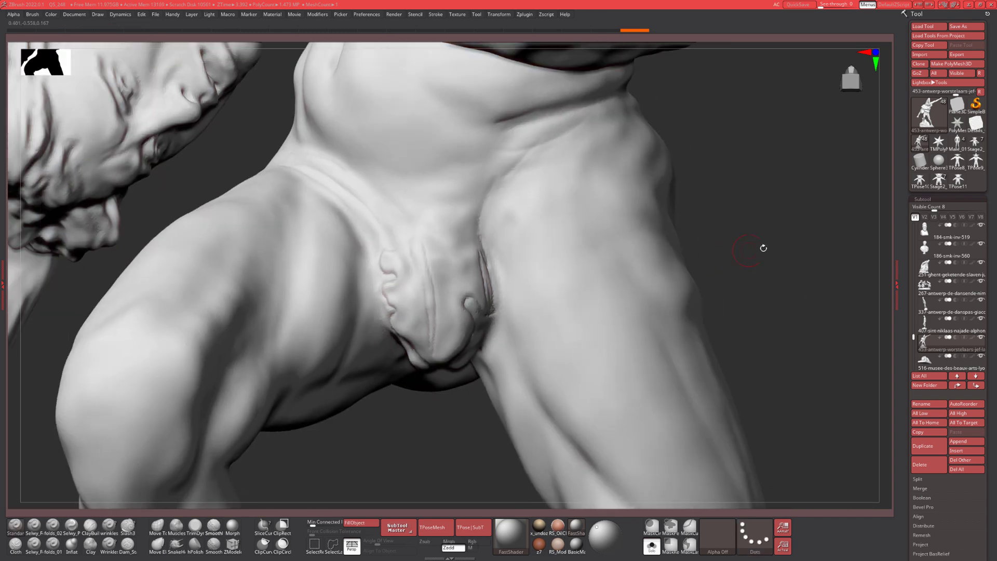
# Mark the area where the bent leg meets the groin with a temporary mask stroke and clear it.
pyautogui.moveTo(763, 247); pyautogui.dragTo(753, 278)
pyautogui.press('s')
pyautogui.moveTo(394, 274)
pyautogui.mouseDown()
pyautogui.moveTo(381, 276)
pyautogui.moveTo(393, 285)
pyautogui.moveTo(383, 303)
pyautogui.moveTo(395, 326)
pyautogui.mouseUp()
pyautogui.press('ctrl')
pyautogui.keyDown('ctrl'); pyautogui.moveTo(431, 407); pyautogui.dragTo(436, 426); pyautogui.keyUp('ctrl')
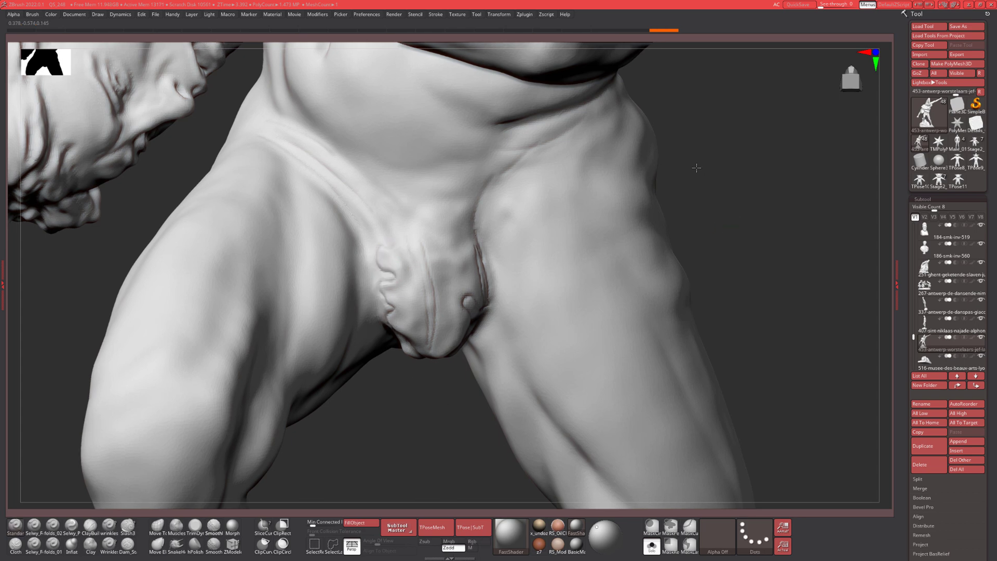
pyautogui.scroll(-3, 443, 266)
pyautogui.scroll(-3, 444, 266)
pyautogui.moveTo(640, 205); pyautogui.dragTo(656, 219)
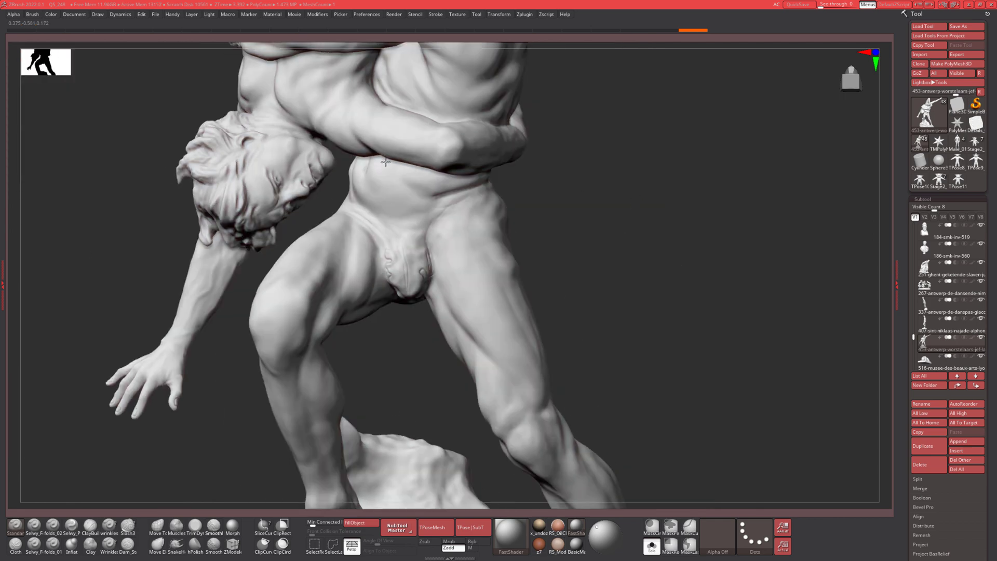
pyautogui.moveTo(662, 151)
pyautogui.mouseDown()
pyautogui.moveTo(623, 149)
pyautogui.moveTo(658, 154)
pyautogui.mouseUp()
pyautogui.moveTo(672, 261); pyautogui.dragTo(676, 261)
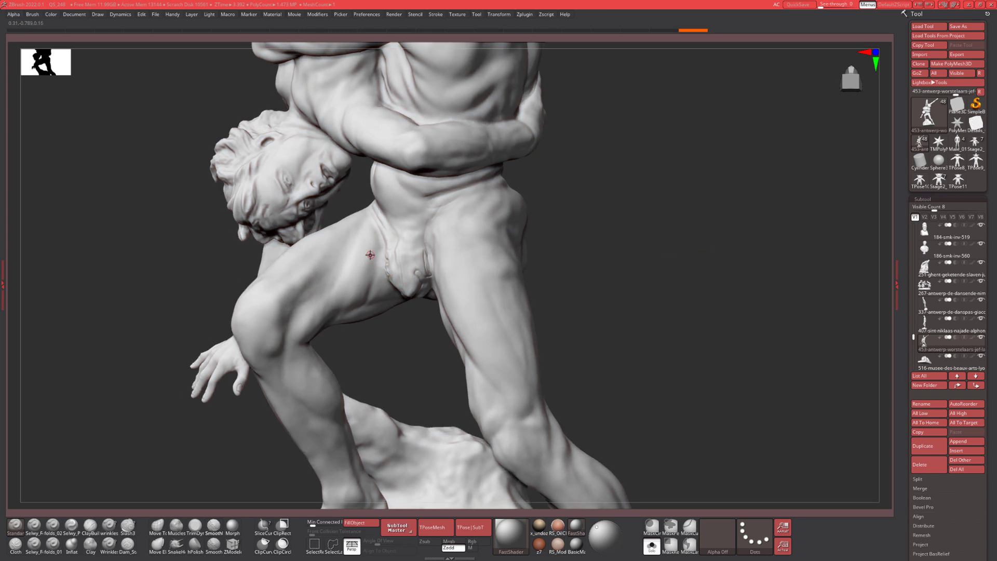
# Mask the groin crease of the bent leg, undo the first attempt, redraw the stroke and clear the mask.
pyautogui.moveTo(370, 227)
pyautogui.keyDown('ctrl'); pyautogui.mouseDown()
pyautogui.moveTo(349, 261)
pyautogui.moveTo(364, 300)
pyautogui.moveTo(378, 237)
pyautogui.moveTo(380, 298)
pyautogui.moveTo(389, 258)
pyautogui.moveTo(386, 268)
pyautogui.moveTo(369, 234)
pyautogui.moveTo(343, 281)
pyautogui.moveTo(364, 301)
pyautogui.moveTo(396, 299)
pyautogui.moveTo(388, 281)
pyautogui.mouseUp(); pyautogui.keyUp('ctrl')
pyautogui.hotkey('ctrl', 'z')
pyautogui.hotkey('ctrl', 'z')
pyautogui.keyDown('ctrl'); pyautogui.moveTo(368, 248); pyautogui.dragTo(384, 275); pyautogui.keyUp('ctrl')
pyautogui.keyDown('ctrl'); pyautogui.moveTo(403, 334); pyautogui.dragTo(392, 348); pyautogui.keyUp('ctrl')
pyautogui.moveTo(564, 245); pyautogui.dragTo(574, 246)
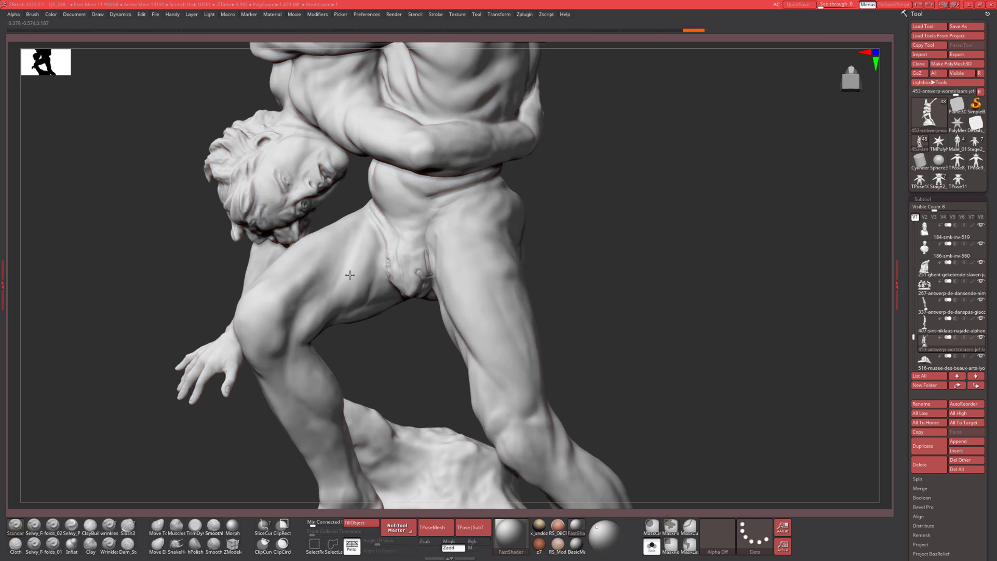
pyautogui.moveTo(322, 277); pyautogui.dragTo(370, 267, button='right')
# Examine the full sculpture from several sides, following how the hips and legs carry the lifted figure.
pyautogui.moveTo(622, 296); pyautogui.dragTo(528, 225)
pyautogui.moveTo(470, 213)
pyautogui.keyDown('alt'); pyautogui.mouseDown()
pyautogui.moveTo(526, 244)
pyautogui.moveTo(465, 225)
pyautogui.mouseUp(); pyautogui.keyUp('alt')
pyautogui.moveTo(545, 287); pyautogui.dragTo(483, 260)
pyautogui.press('w')
pyautogui.press('q')
pyautogui.moveTo(494, 217)
pyautogui.mouseDown()
pyautogui.moveTo(538, 260)
pyautogui.moveTo(490, 300)
pyautogui.moveTo(631, 276)
pyautogui.mouseUp()
pyautogui.keyDown('alt'); pyautogui.moveTo(507, 281); pyautogui.dragTo(553, 312); pyautogui.keyUp('alt')
pyautogui.keyDown('alt'); pyautogui.moveTo(626, 309); pyautogui.dragTo(479, 336); pyautogui.keyUp('alt')
pyautogui.moveTo(545, 284); pyautogui.dragTo(464, 307)
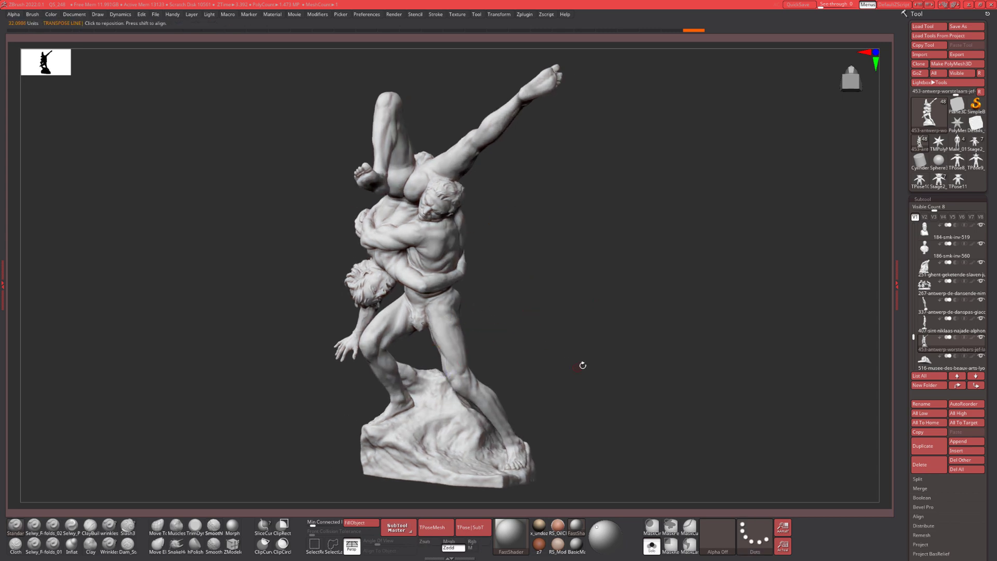
# Examine the standing wrestler's torso and leg anatomy close up, and compare it with the full front view.
pyautogui.scroll(5, 581, 281)
pyautogui.moveTo(581, 282); pyautogui.dragTo(553, 399)
pyautogui.keyDown('alt'); pyautogui.moveTo(634, 254); pyautogui.dragTo(623, 345); pyautogui.keyUp('alt')
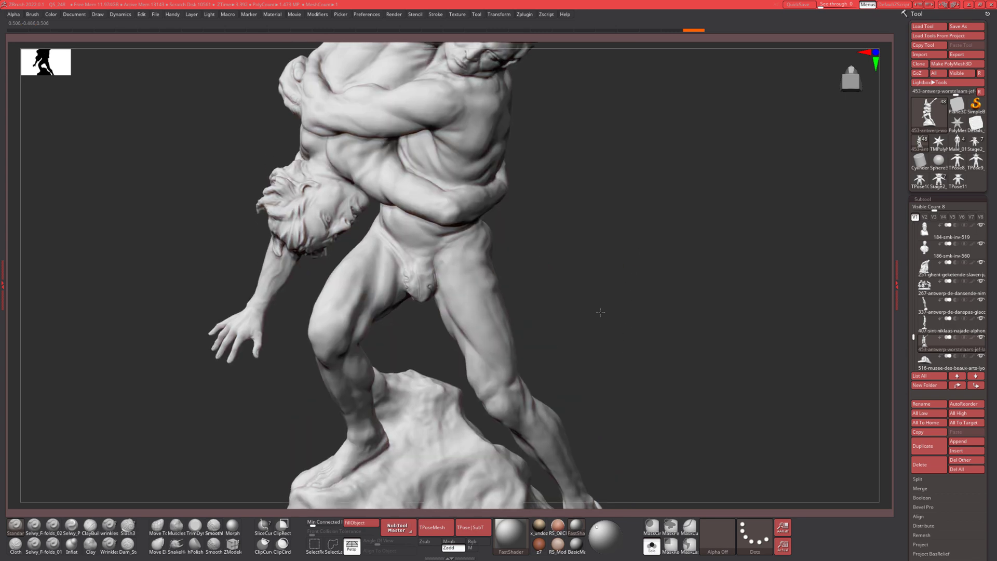
pyautogui.scroll(-5, 601, 311)
pyautogui.moveTo(608, 302); pyautogui.dragTo(477, 184)
pyautogui.press('w')
pyautogui.press('q')
pyautogui.moveTo(599, 272); pyautogui.dragTo(559, 267)
pyautogui.moveTo(599, 294)
pyautogui.mouseDown()
pyautogui.moveTo(635, 284)
pyautogui.moveTo(624, 298)
pyautogui.moveTo(608, 286)
pyautogui.moveTo(526, 298)
pyautogui.mouseUp()
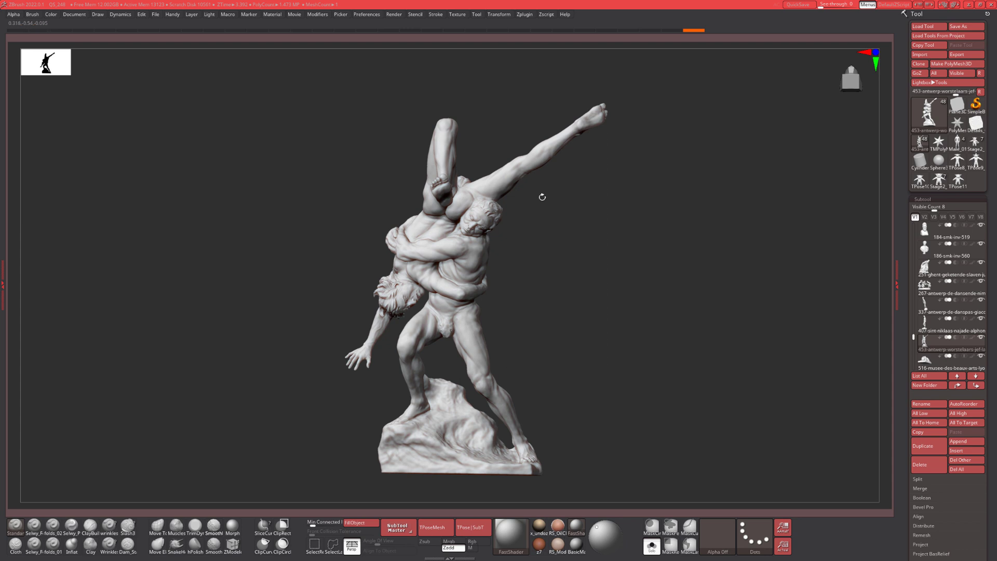
pyautogui.moveTo(535, 179); pyautogui.dragTo(455, 335)
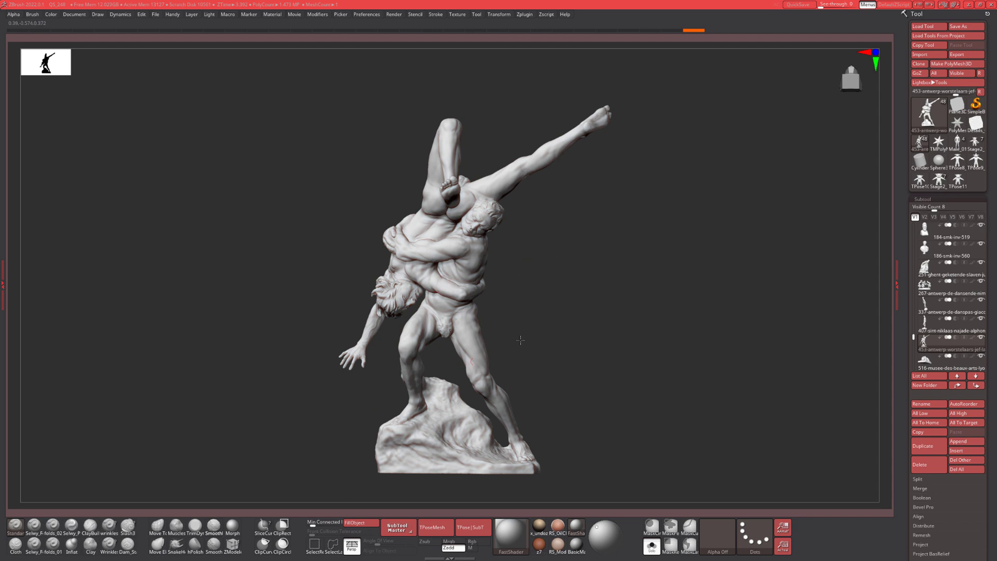
# Examine the full wrestlers sculpture from slightly different front angles, following how the standing legs support the lifted figure.
pyautogui.moveTo(610, 254)
pyautogui.mouseDown()
pyautogui.moveTo(550, 267)
pyautogui.moveTo(596, 270)
pyautogui.mouseUp()
pyautogui.keyDown('alt'); pyautogui.moveTo(672, 284); pyautogui.dragTo(315, 358); pyautogui.keyUp('alt')
pyautogui.moveTo(640, 222); pyautogui.dragTo(386, 242)
pyautogui.moveTo(610, 319); pyautogui.dragTo(466, 260)
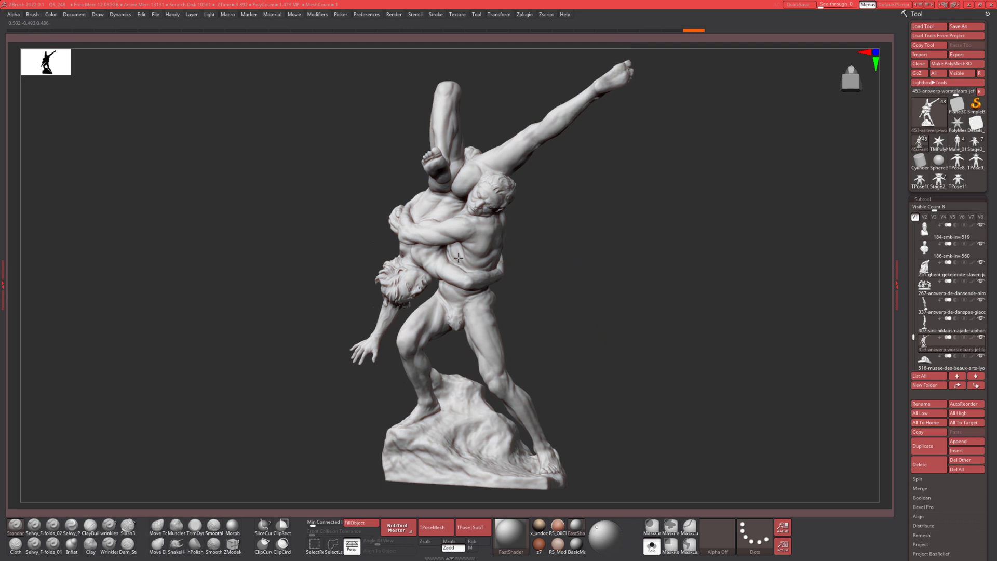
pyautogui.moveTo(584, 258); pyautogui.dragTo(568, 263)
pyautogui.moveTo(631, 259); pyautogui.dragTo(653, 259)
pyautogui.press('w')
pyautogui.press('q')
pyautogui.moveTo(581, 231)
pyautogui.mouseDown()
pyautogui.moveTo(568, 259)
pyautogui.moveTo(541, 252)
pyautogui.moveTo(545, 260)
pyautogui.mouseUp()
pyautogui.moveTo(664, 303); pyautogui.dragTo(587, 330)
pyautogui.keyDown('alt'); pyautogui.moveTo(612, 247); pyautogui.dragTo(644, 274); pyautogui.keyUp('alt')
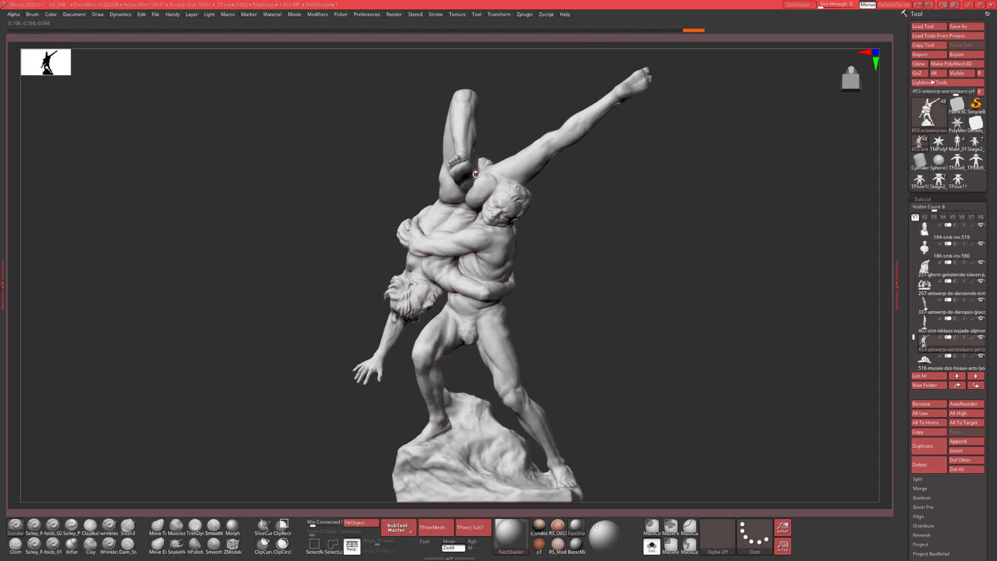
# Compare the wrestlers' pose from the lifted figure's side, the front and the profile, turning round to the standing wrestler's back.
pyautogui.moveTo(610, 164); pyautogui.dragTo(444, 211)
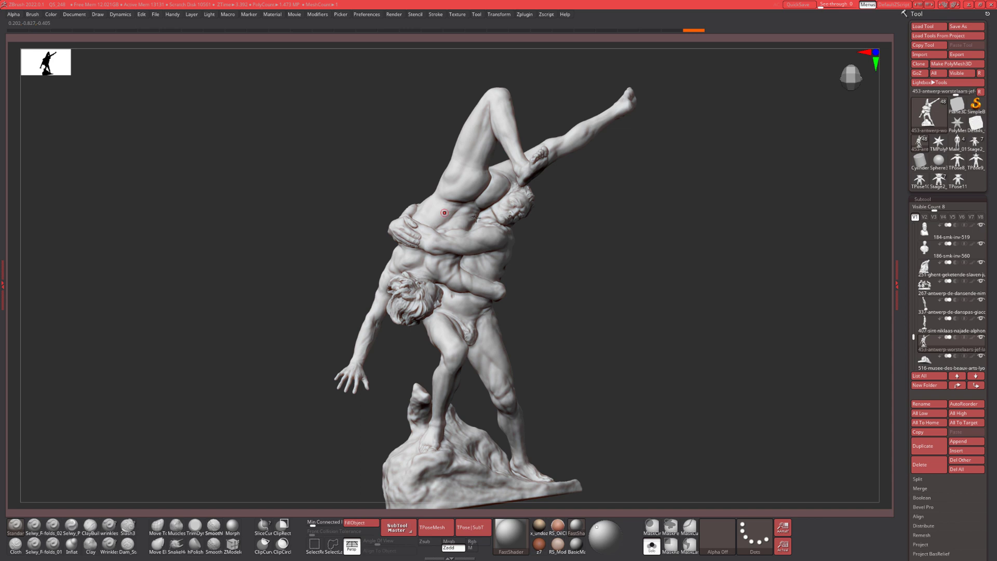
pyautogui.moveTo(651, 244)
pyautogui.mouseDown()
pyautogui.moveTo(611, 271)
pyautogui.moveTo(525, 242)
pyautogui.moveTo(419, 236)
pyautogui.mouseUp()
pyautogui.press('w')
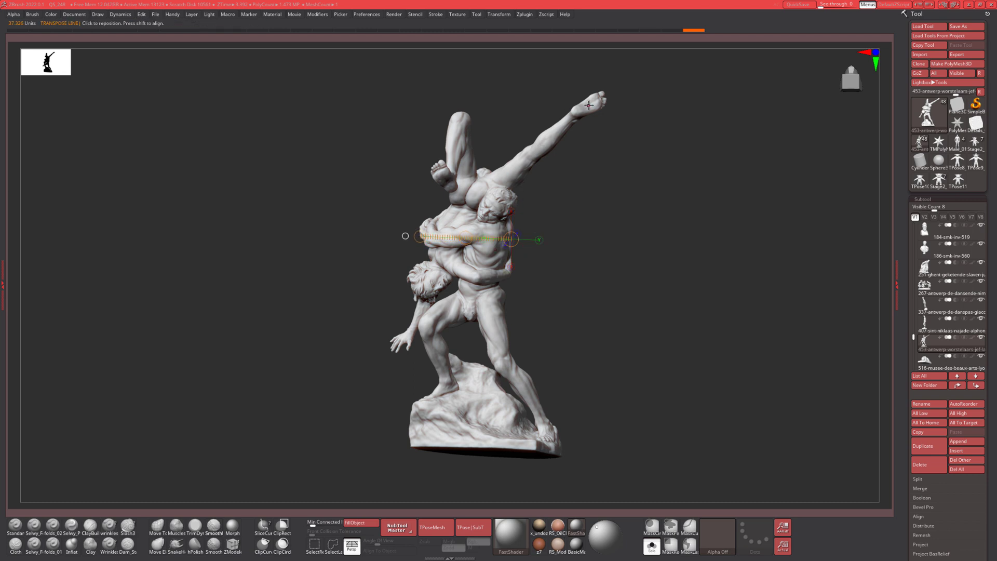
pyautogui.press('q')
pyautogui.moveTo(648, 245); pyautogui.dragTo(595, 259)
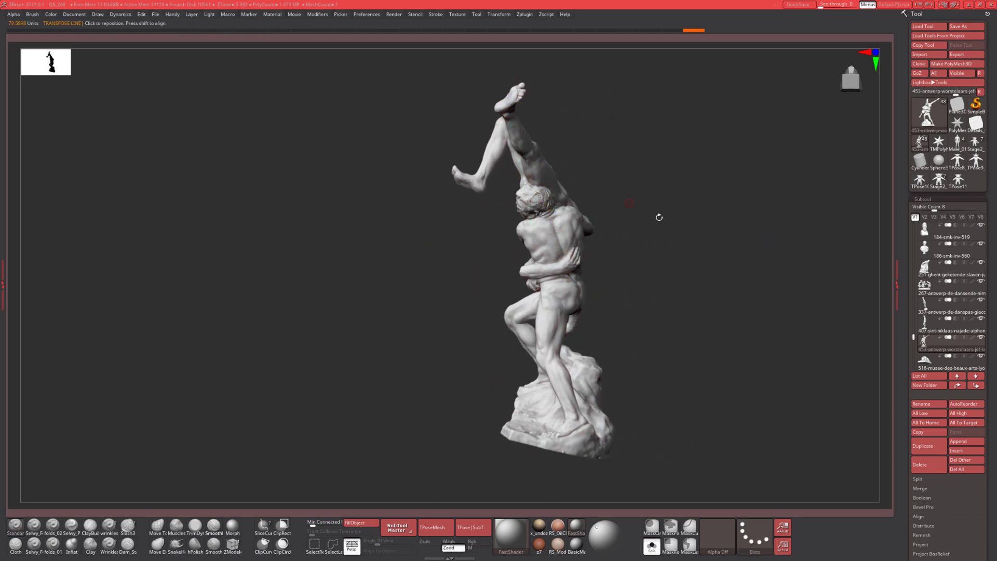
pyautogui.moveTo(664, 220); pyautogui.dragTo(660, 318)
pyautogui.moveTo(684, 256); pyautogui.dragTo(544, 265)
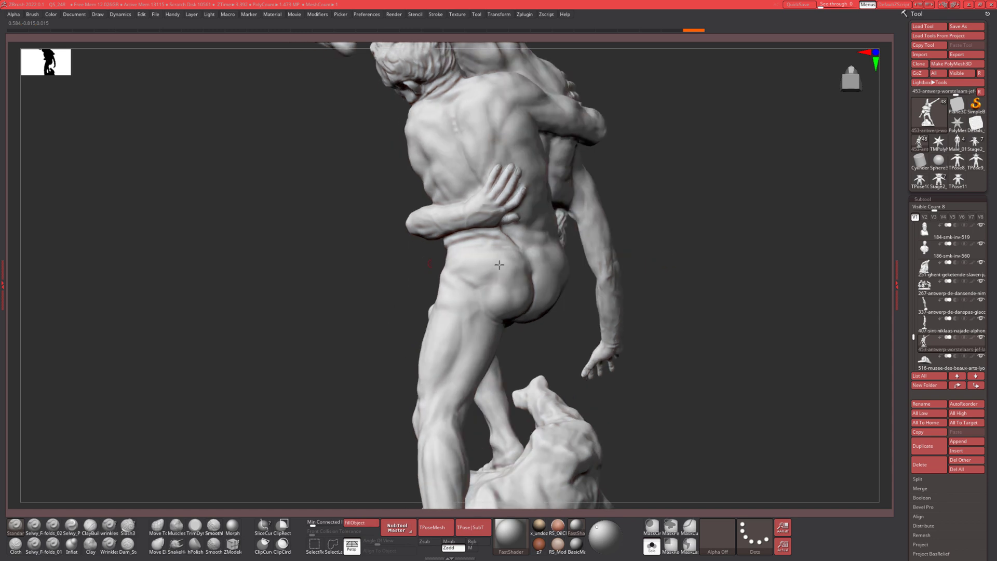
# Examine the standing wrestler's back, hips and straight supporting leg from behind.
pyautogui.keyDown('alt'); pyautogui.moveTo(727, 266); pyautogui.dragTo(467, 281); pyautogui.keyUp('alt')
pyautogui.keyDown('alt'); pyautogui.moveTo(621, 307); pyautogui.dragTo(665, 353); pyautogui.keyUp('alt')
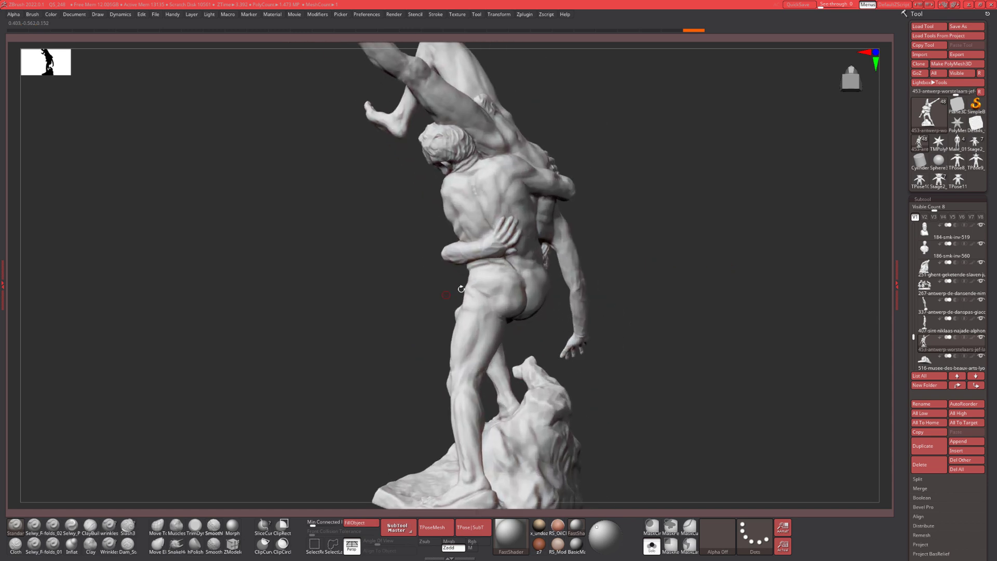
pyautogui.keyDown('alt'); pyautogui.moveTo(727, 336); pyautogui.dragTo(677, 269); pyautogui.keyUp('alt')
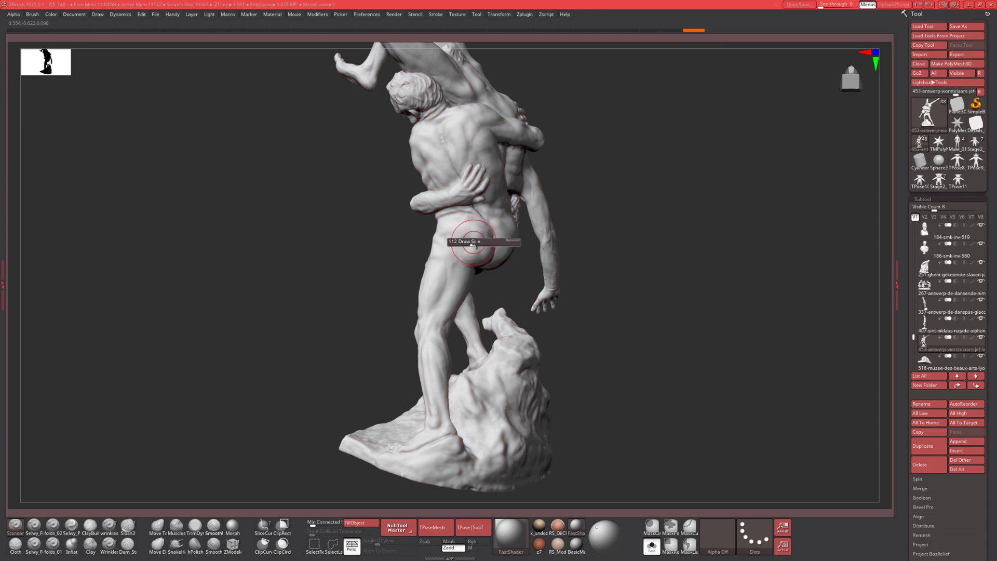
pyautogui.moveTo(675, 232); pyautogui.dragTo(503, 283)
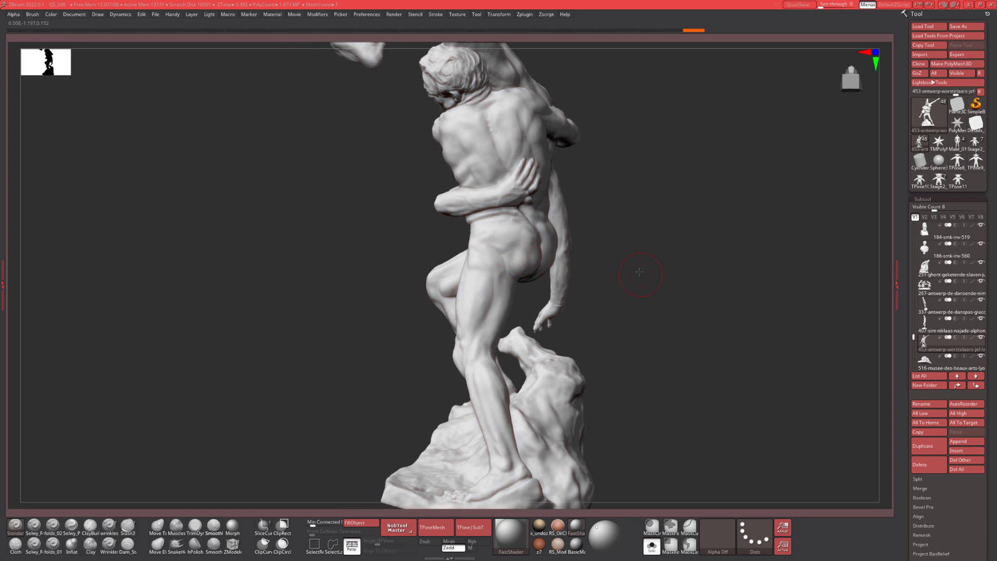
pyautogui.keyDown('alt'); pyautogui.moveTo(639, 270); pyautogui.dragTo(470, 289); pyautogui.keyUp('alt')
pyautogui.keyDown('alt'); pyautogui.moveTo(695, 235); pyautogui.dragTo(507, 266); pyautogui.keyUp('alt')
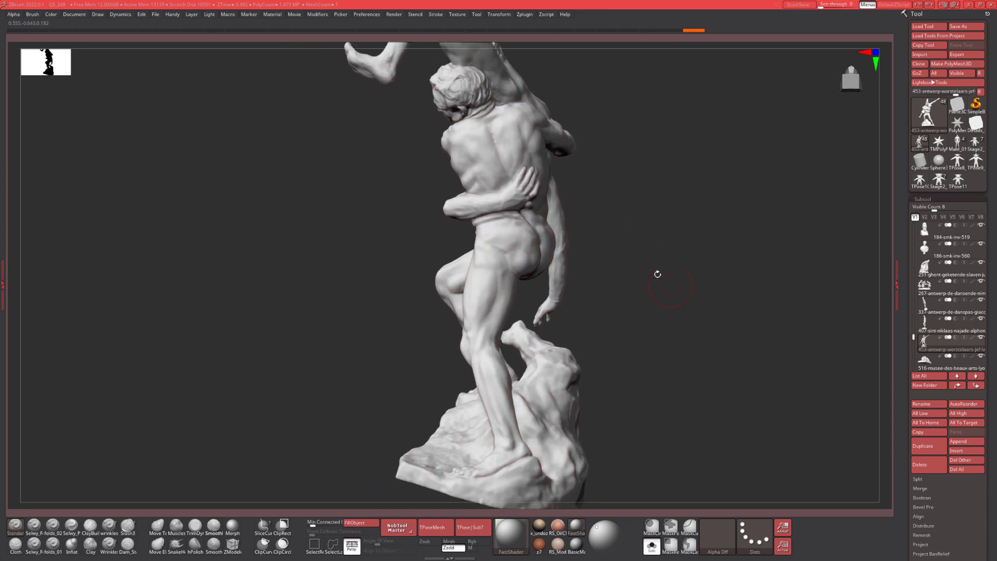
pyautogui.moveTo(658, 273); pyautogui.dragTo(486, 286)
pyautogui.moveTo(628, 289); pyautogui.dragTo(485, 299)
pyautogui.moveTo(684, 281)
pyautogui.keyDown('alt'); pyautogui.mouseDown()
pyautogui.moveTo(650, 267)
pyautogui.moveTo(486, 285)
pyautogui.moveTo(699, 275)
pyautogui.mouseUp(); pyautogui.keyUp('alt')
# Switch to the bound slave statue subtool (140-smk-inv-86) and frame it in a three-quarter front view.
pyautogui.press('n')
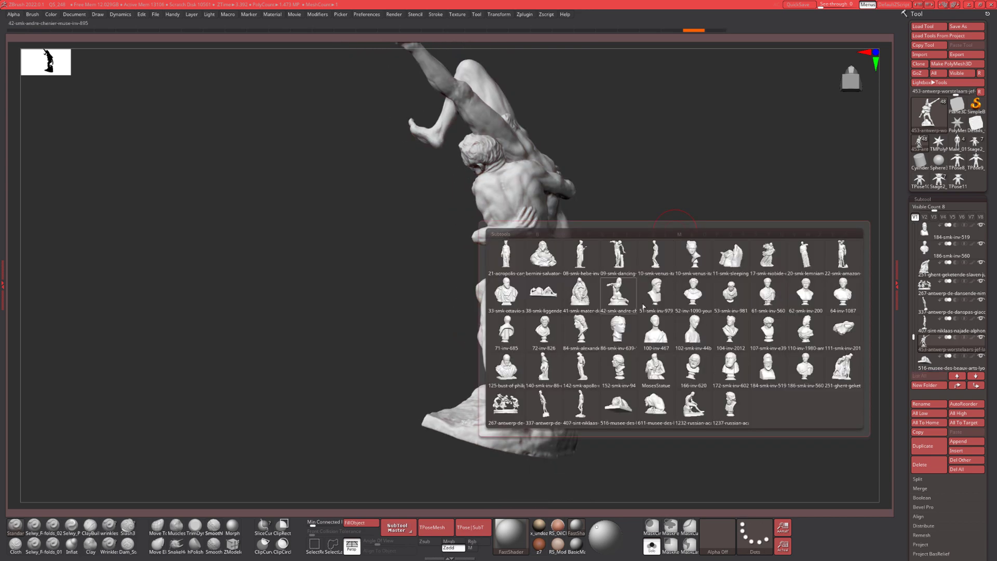
pyautogui.click(551, 391)
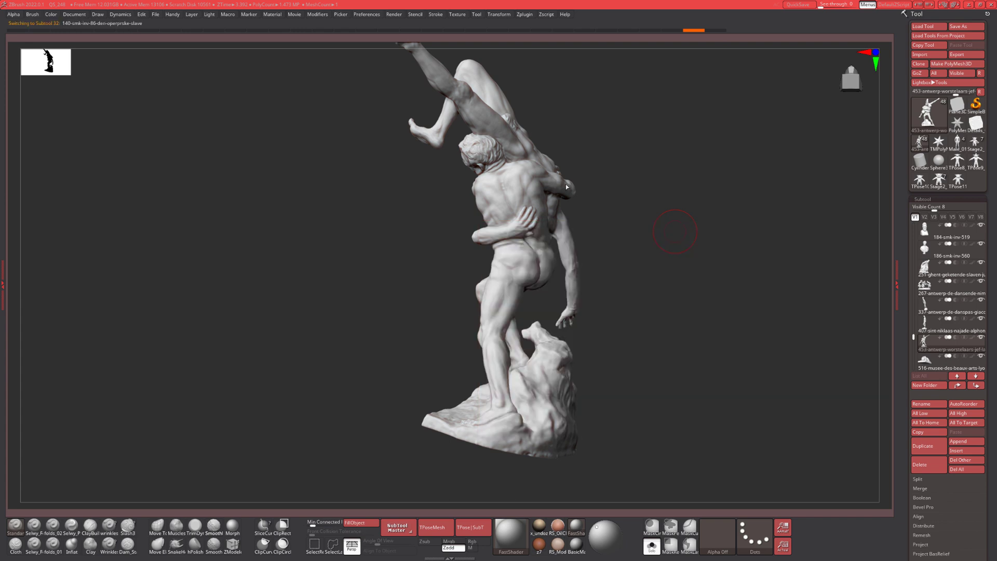
pyautogui.moveTo(593, 217); pyautogui.dragTo(649, 213)
pyautogui.moveTo(649, 234); pyautogui.dragTo(676, 338)
pyautogui.press('f')
pyautogui.moveTo(628, 278); pyautogui.dragTo(675, 244)
pyautogui.press('f')
# Examine the slave statue's hip and upper thigh above the straight supporting leg.
pyautogui.press('w')
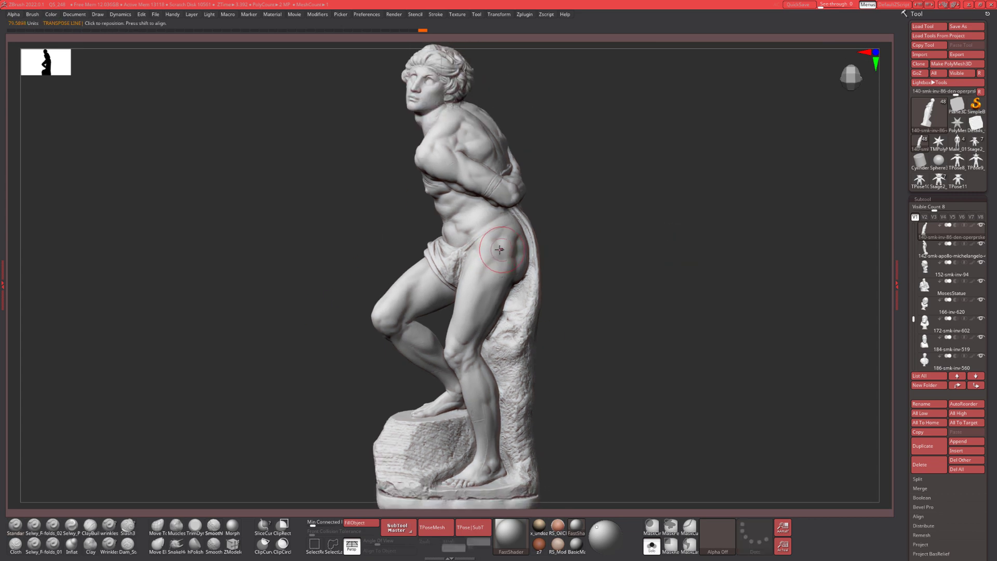
pyautogui.click(500, 247)
pyautogui.press('q')
pyautogui.moveTo(612, 248)
pyautogui.mouseDown()
pyautogui.moveTo(500, 242)
pyautogui.moveTo(712, 253)
pyautogui.mouseUp()
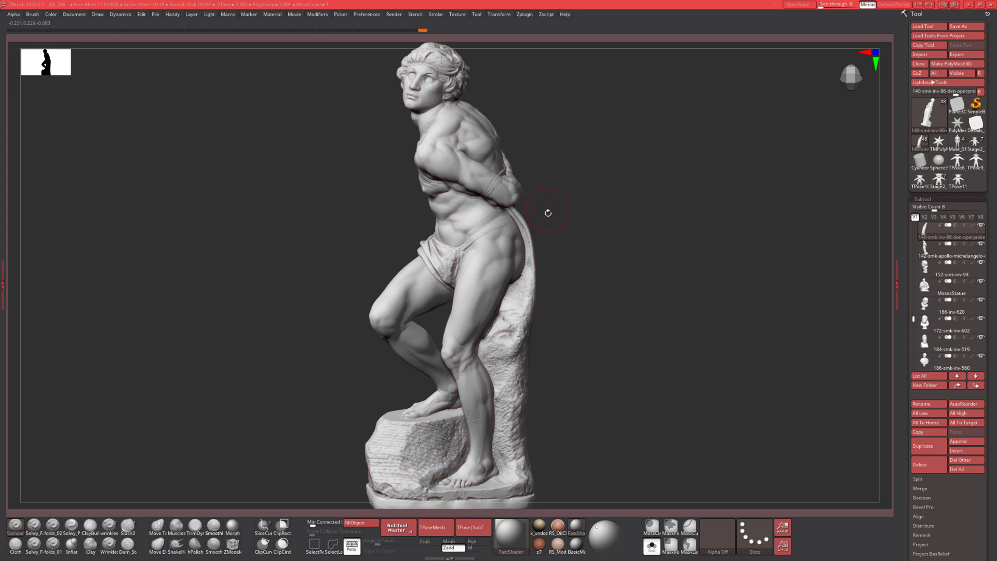
pyautogui.moveTo(598, 285)
pyautogui.mouseDown()
pyautogui.moveTo(609, 285)
pyautogui.moveTo(588, 281)
pyautogui.mouseUp()
pyautogui.press('w')
pyautogui.press('q')
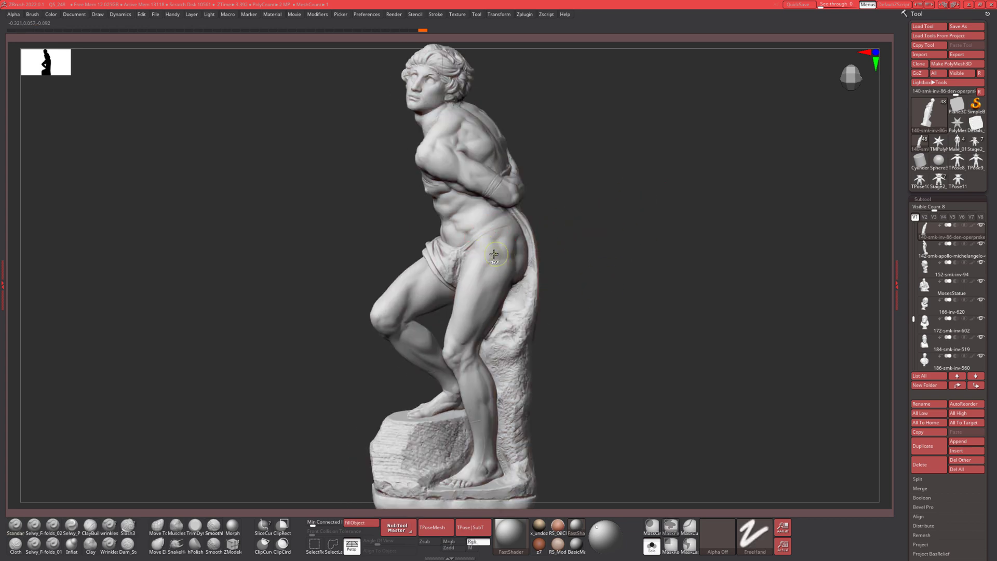
pyautogui.press('v')
pyautogui.press('v')
pyautogui.press('v')
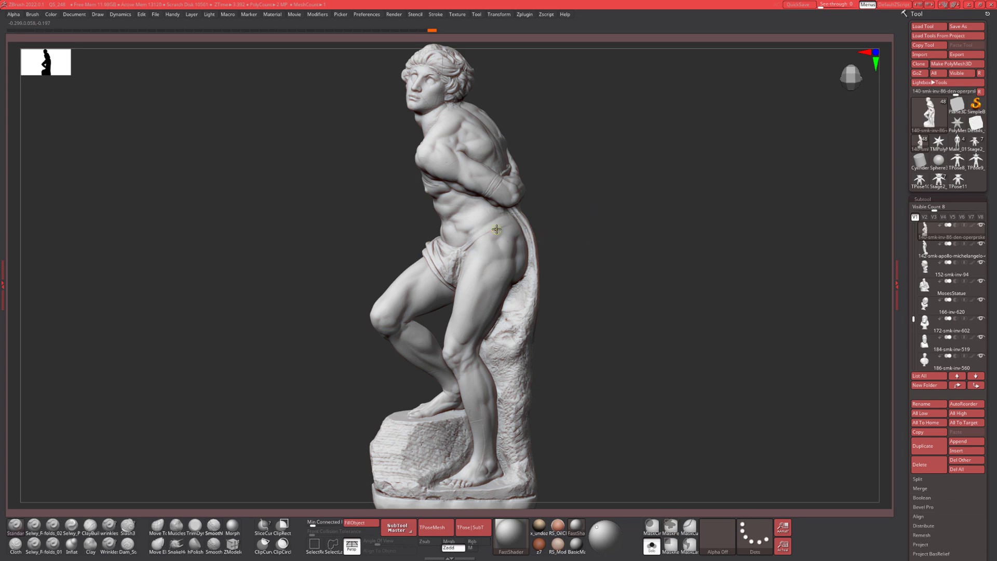
pyautogui.press('v')
pyautogui.press('v')
# Mark the front of the slave statue's supporting hip twice with temporary mask strokes, clearing each one.
pyautogui.keyDown('alt'); pyautogui.moveTo(590, 208); pyautogui.dragTo(593, 212); pyautogui.keyUp('alt')
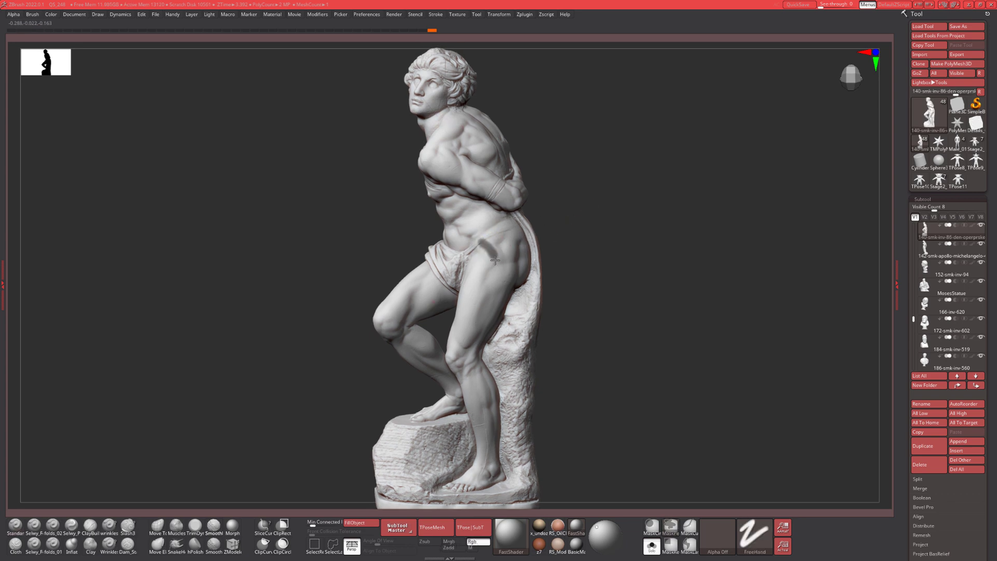
pyautogui.keyDown('ctrl'); pyautogui.moveTo(496, 261); pyautogui.dragTo(484, 252); pyautogui.keyUp('ctrl')
pyautogui.keyDown('ctrl'); pyautogui.moveTo(563, 215); pyautogui.dragTo(568, 227); pyautogui.keyUp('ctrl')
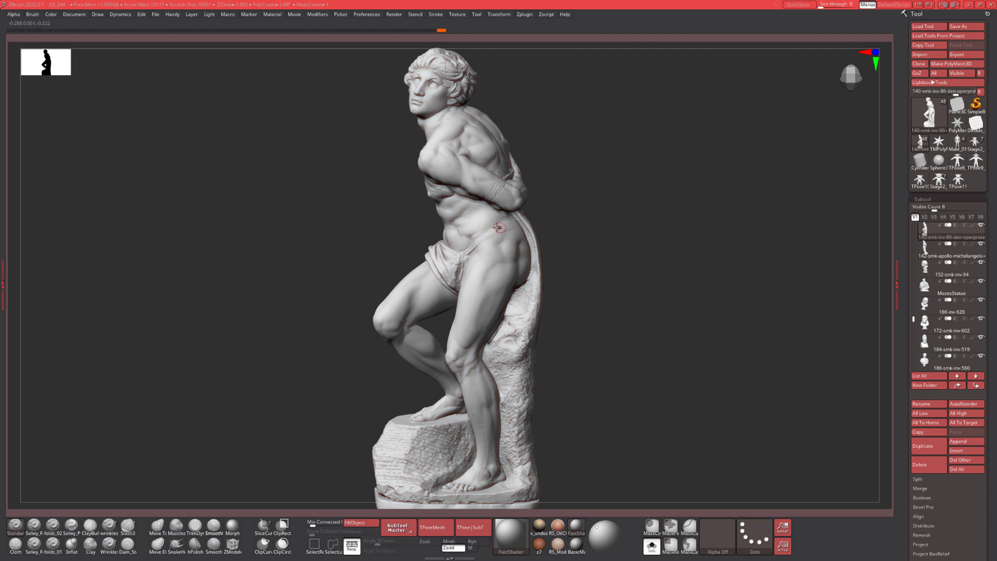
pyautogui.press('ctrl')
pyautogui.press('shift')
pyautogui.moveTo(499, 259)
pyautogui.keyDown('ctrl'); pyautogui.mouseDown()
pyautogui.moveTo(479, 251)
pyautogui.moveTo(477, 238)
pyautogui.moveTo(489, 257)
pyautogui.mouseUp(); pyautogui.keyUp('ctrl')
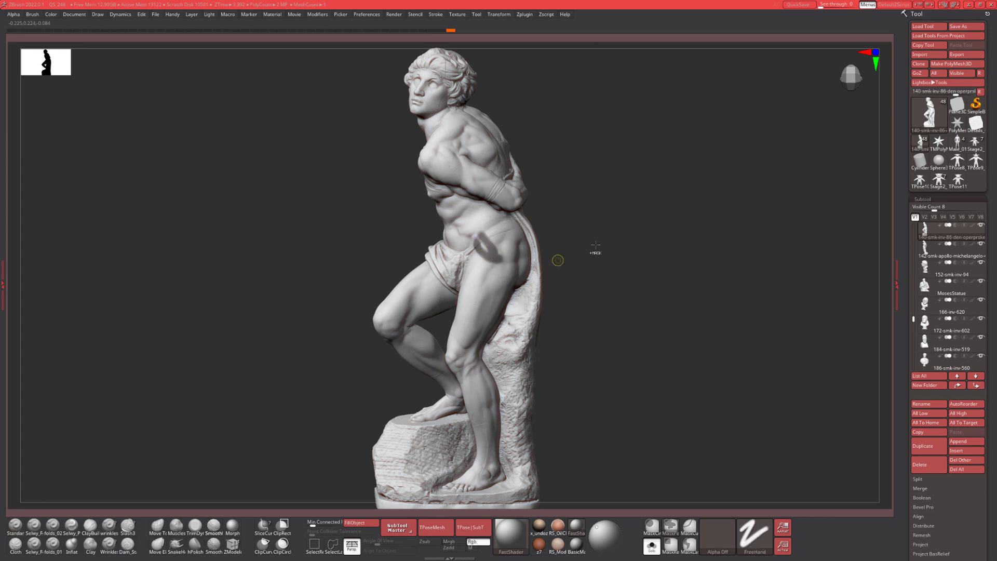
pyautogui.keyDown('ctrl'); pyautogui.moveTo(593, 219); pyautogui.dragTo(592, 232); pyautogui.keyUp('ctrl')
# Try marking the slave statue's supporting thigh and hip with strokes and undo them.
pyautogui.moveTo(512, 246)
pyautogui.keyDown('ctrl'); pyautogui.mouseDown()
pyautogui.moveTo(467, 332)
pyautogui.moveTo(473, 342)
pyautogui.mouseUp(); pyautogui.keyUp('ctrl')
pyautogui.hotkey('ctrl', 'z')
pyautogui.press('shift')
pyautogui.moveTo(509, 234)
pyautogui.mouseDown()
pyautogui.moveTo(467, 333)
pyautogui.moveTo(478, 272)
pyautogui.moveTo(500, 241)
pyautogui.mouseUp()
pyautogui.hotkey('ctrl', 'z')
pyautogui.press('shift')
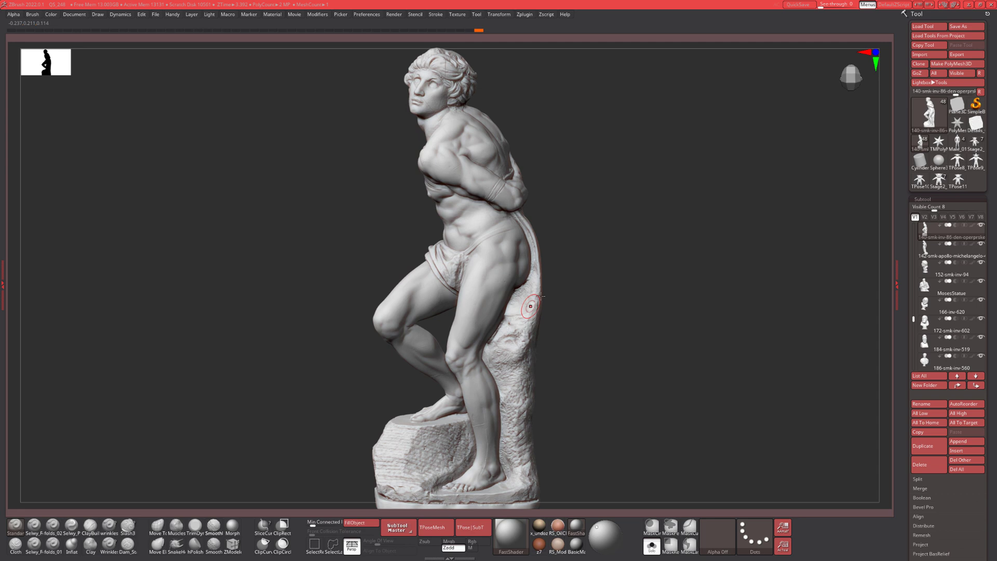
# View the slave statue's pose once more and switch back to the wrestlers subtool (453-antwerp).
pyautogui.moveTo(566, 230); pyautogui.dragTo(565, 232)
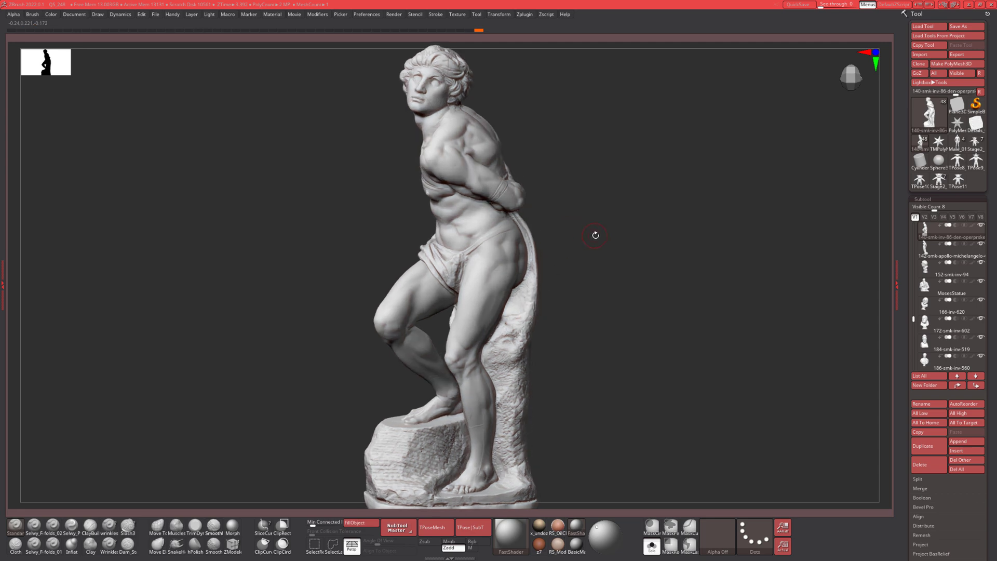
pyautogui.moveTo(592, 272)
pyautogui.mouseDown()
pyautogui.moveTo(555, 260)
pyautogui.moveTo(586, 223)
pyautogui.moveTo(590, 271)
pyautogui.mouseUp()
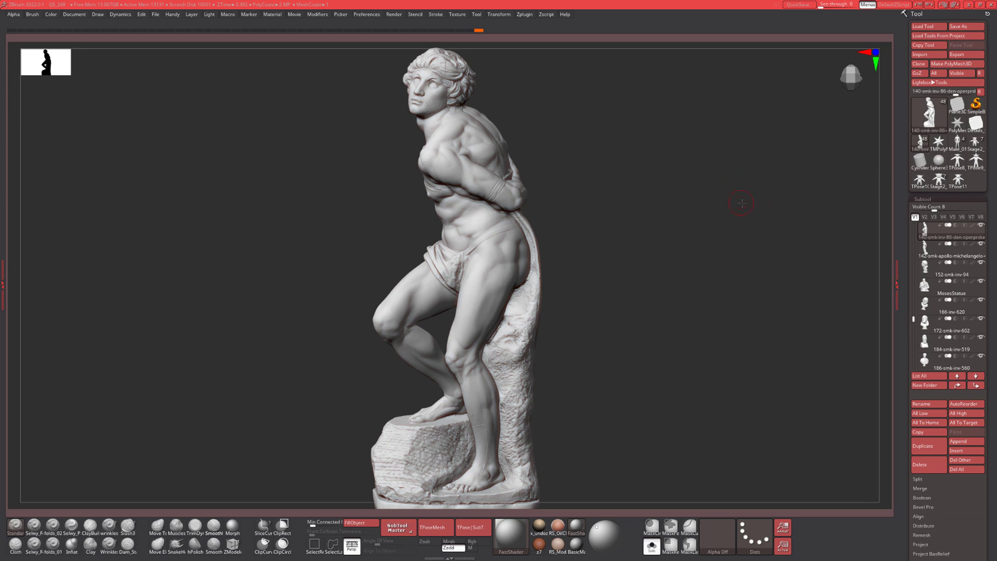
pyautogui.moveTo(743, 203); pyautogui.dragTo(742, 198)
pyautogui.press('n')
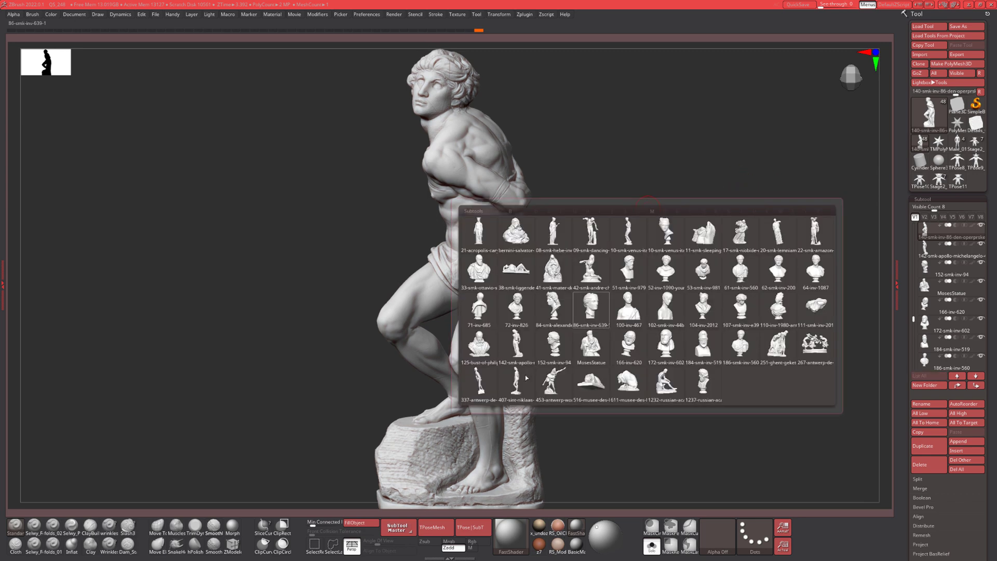
pyautogui.click(554, 388)
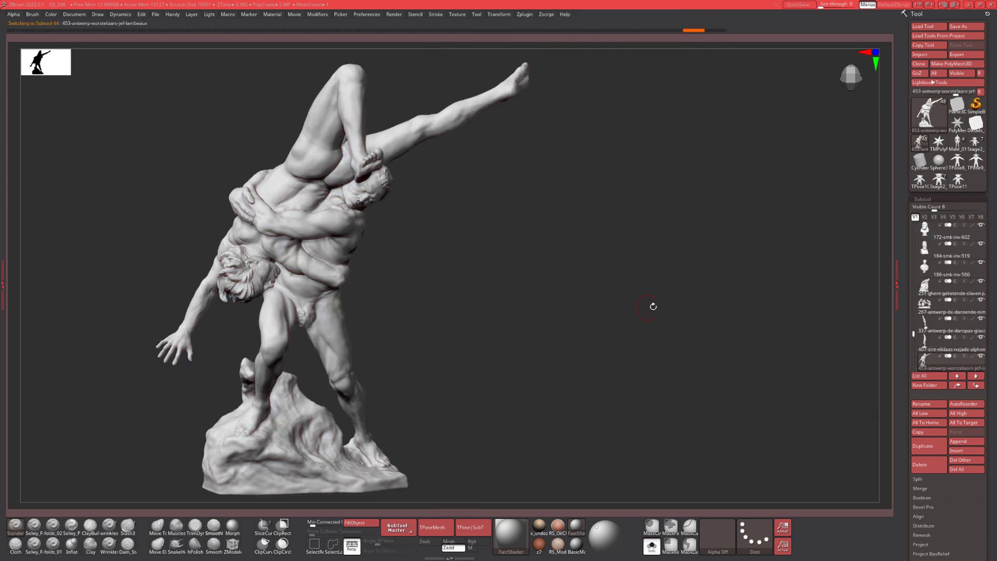
# Examine the wrestlers sculpture from the side and front, focusing on the standing wrestler's hips and spread legs.
pyautogui.moveTo(586, 308); pyautogui.dragTo(467, 314)
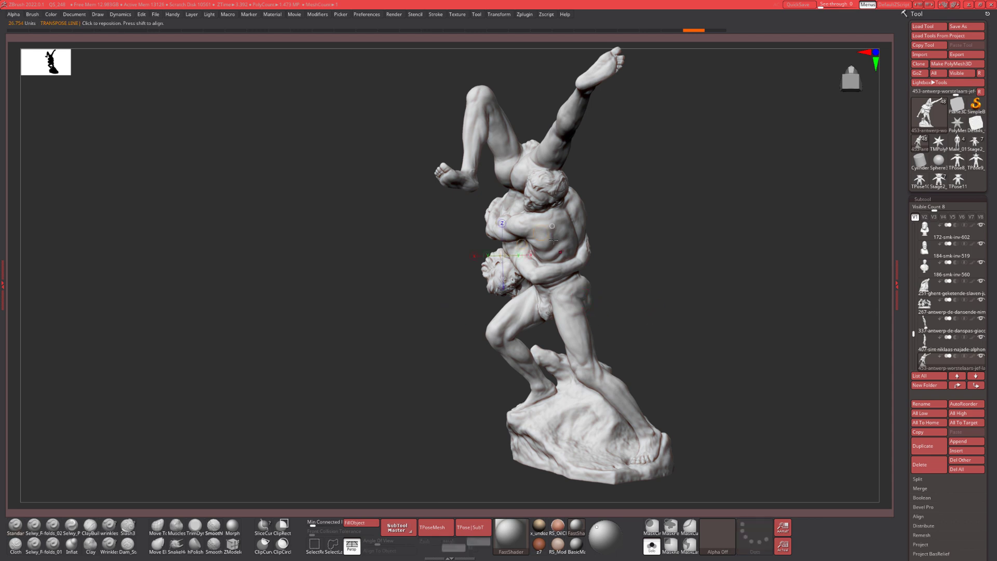
pyautogui.moveTo(690, 296)
pyautogui.mouseDown()
pyautogui.moveTo(589, 334)
pyautogui.moveTo(489, 339)
pyautogui.mouseUp()
pyautogui.moveTo(618, 350); pyautogui.dragTo(564, 339)
pyautogui.press('w')
pyautogui.moveTo(471, 340); pyautogui.dragTo(588, 263)
pyautogui.press('q')
pyautogui.moveTo(592, 337); pyautogui.dragTo(637, 351)
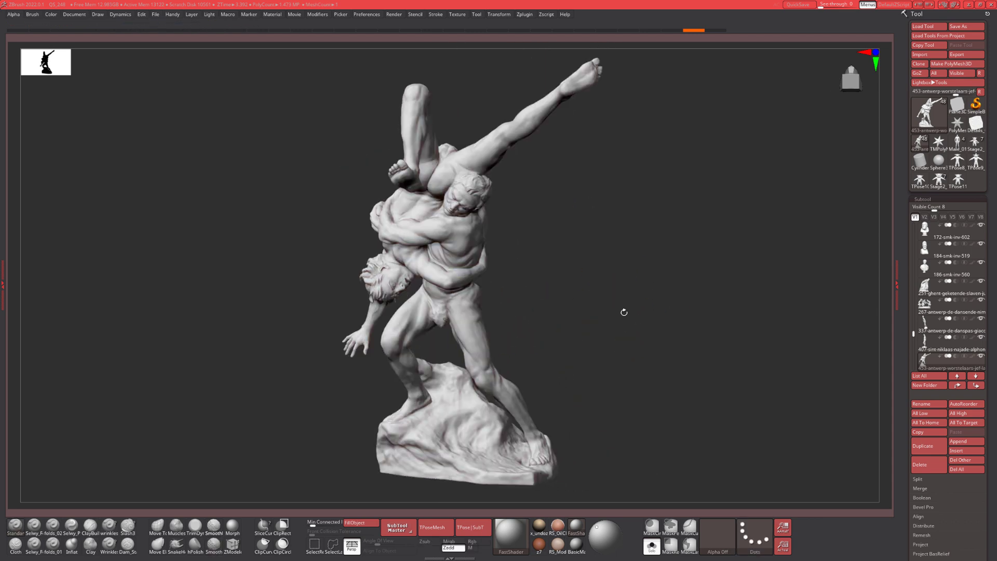
pyautogui.moveTo(635, 311)
pyautogui.keyDown('alt'); pyautogui.mouseDown()
pyautogui.moveTo(623, 352)
pyautogui.moveTo(584, 340)
pyautogui.moveTo(668, 342)
pyautogui.moveTo(687, 354)
pyautogui.mouseUp(); pyautogui.keyUp('alt')
# Mark the standing wrestler's hip area with temporary mask strokes, clear them and close in on the extended lower leg.
pyautogui.moveTo(484, 291)
pyautogui.keyDown('ctrl'); pyautogui.mouseDown()
pyautogui.moveTo(514, 366)
pyautogui.moveTo(503, 287)
pyautogui.moveTo(486, 285)
pyautogui.mouseUp(); pyautogui.keyUp('ctrl')
pyautogui.keyDown('ctrl'); pyautogui.moveTo(589, 337); pyautogui.dragTo(611, 383); pyautogui.keyUp('ctrl')
pyautogui.moveTo(562, 344)
pyautogui.mouseDown()
pyautogui.moveTo(574, 318)
pyautogui.moveTo(478, 332)
pyautogui.moveTo(462, 348)
pyautogui.mouseUp()
pyautogui.keyDown('ctrl'); pyautogui.moveTo(498, 291); pyautogui.dragTo(457, 310); pyautogui.keyUp('ctrl')
pyautogui.moveTo(626, 333); pyautogui.dragTo(655, 356)
pyautogui.moveTo(632, 313)
pyautogui.mouseDown()
pyautogui.moveTo(650, 249)
pyautogui.moveTo(643, 260)
pyautogui.moveTo(640, 208)
pyautogui.mouseUp()
pyautogui.keyDown('ctrl'); pyautogui.click(581, 324); pyautogui.keyUp('ctrl')
pyautogui.moveTo(640, 208)
pyautogui.keyDown('ctrl'); pyautogui.mouseDown()
pyautogui.moveTo(665, 248)
pyautogui.moveTo(645, 282)
pyautogui.moveTo(643, 353)
pyautogui.moveTo(600, 294)
pyautogui.moveTo(638, 280)
pyautogui.mouseUp(); pyautogui.keyUp('ctrl')
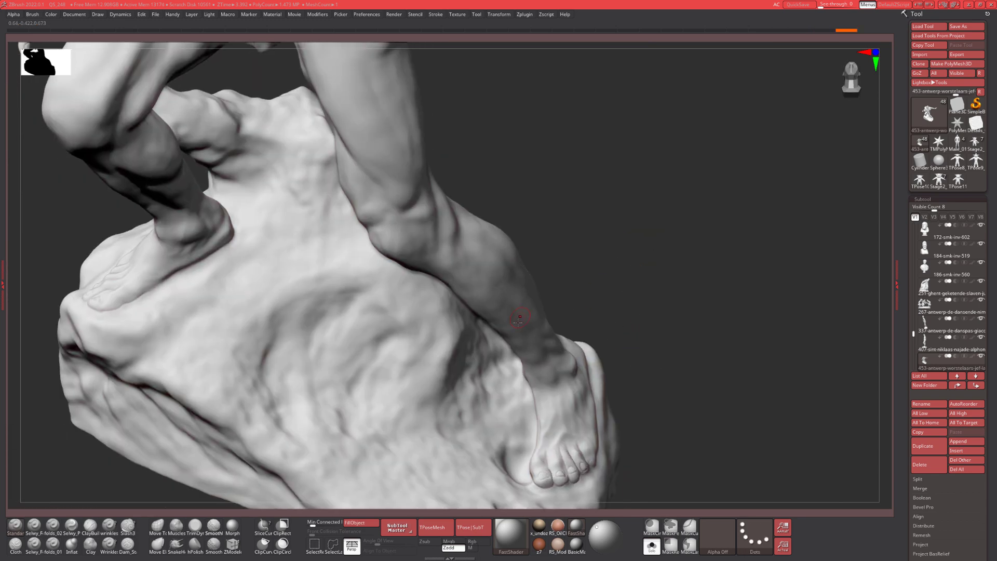
# Mark the extended leg's shin and ankle area with temporary mask strokes and clear them.
pyautogui.moveTo(519, 329)
pyautogui.keyDown('ctrl'); pyautogui.mouseDown()
pyautogui.moveTo(498, 301)
pyautogui.moveTo(483, 299)
pyautogui.mouseUp(); pyautogui.keyUp('ctrl')
pyautogui.moveTo(528, 364)
pyautogui.keyDown('ctrl'); pyautogui.mouseDown()
pyautogui.moveTo(541, 351)
pyautogui.moveTo(515, 353)
pyautogui.mouseUp(); pyautogui.keyUp('ctrl')
pyautogui.keyDown('ctrl'); pyautogui.moveTo(613, 310); pyautogui.dragTo(628, 268); pyautogui.keyUp('ctrl')
pyautogui.moveTo(625, 257); pyautogui.dragTo(576, 228)
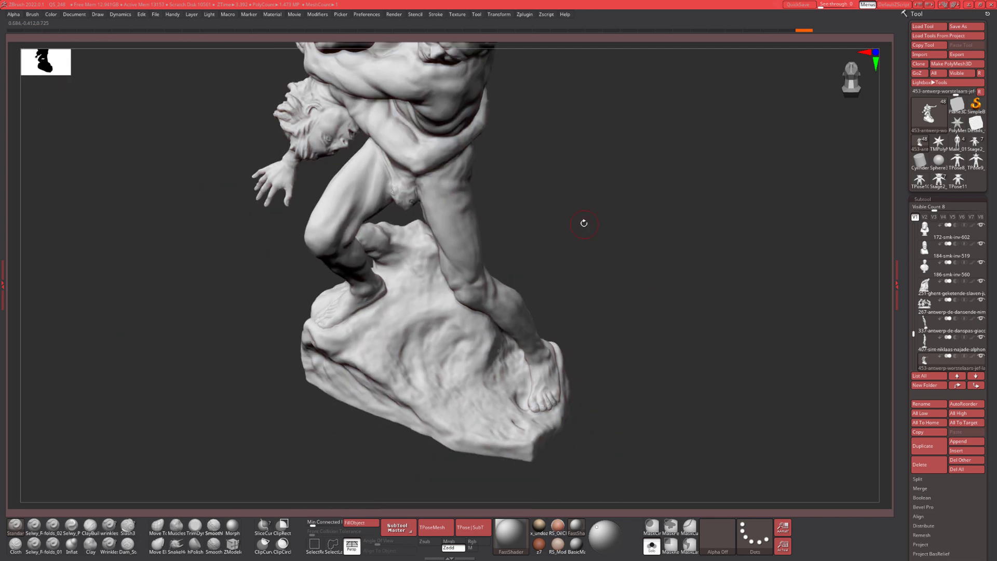
# Examine how the standing wrestler's extended leg and foot brace against the rock, and clear any remaining mask.
pyautogui.keyDown('alt'); pyautogui.moveTo(661, 250); pyautogui.dragTo(679, 288); pyautogui.keyUp('alt')
pyautogui.keyDown('alt'); pyautogui.moveTo(677, 186); pyautogui.dragTo(678, 204); pyautogui.keyUp('alt')
pyautogui.moveTo(623, 371); pyautogui.dragTo(594, 354)
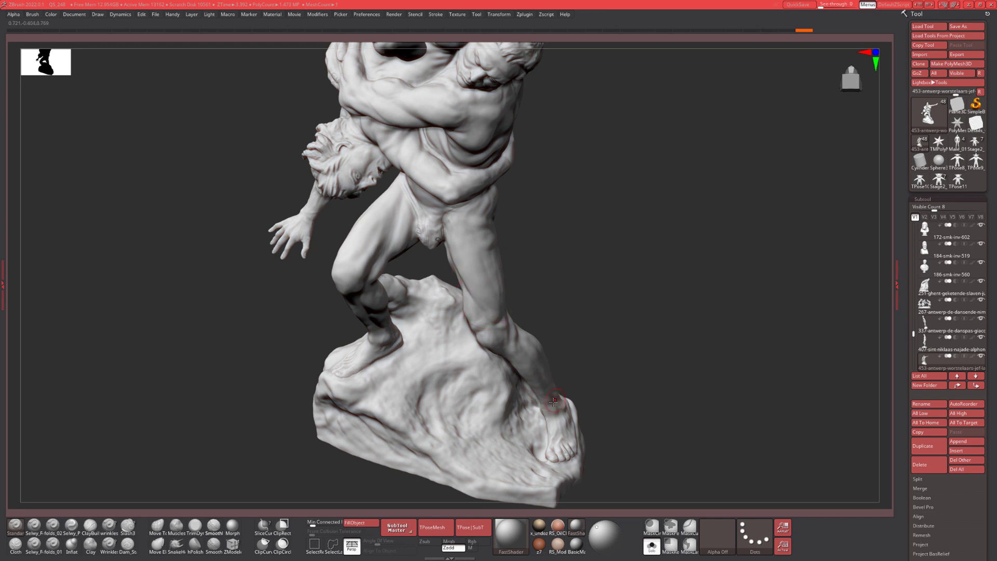
pyautogui.moveTo(558, 321); pyautogui.dragTo(504, 408)
pyautogui.moveTo(630, 340); pyautogui.dragTo(597, 286)
pyautogui.keyDown('ctrl'); pyautogui.click(597, 285); pyautogui.keyUp('ctrl')
pyautogui.keyDown('ctrl'); pyautogui.click(597, 285); pyautogui.keyUp('ctrl')
pyautogui.press('h')
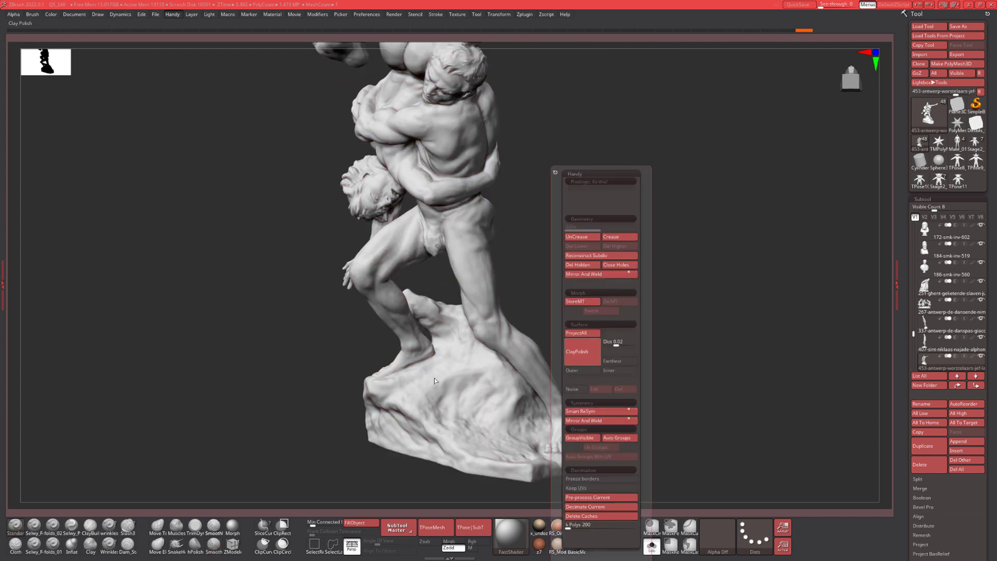
pyautogui.moveTo(657, 292)
pyautogui.mouseDown()
pyautogui.moveTo(650, 269)
pyautogui.moveTo(679, 328)
pyautogui.moveTo(650, 337)
pyautogui.moveTo(599, 393)
pyautogui.mouseUp()
pyautogui.press('ctrl')
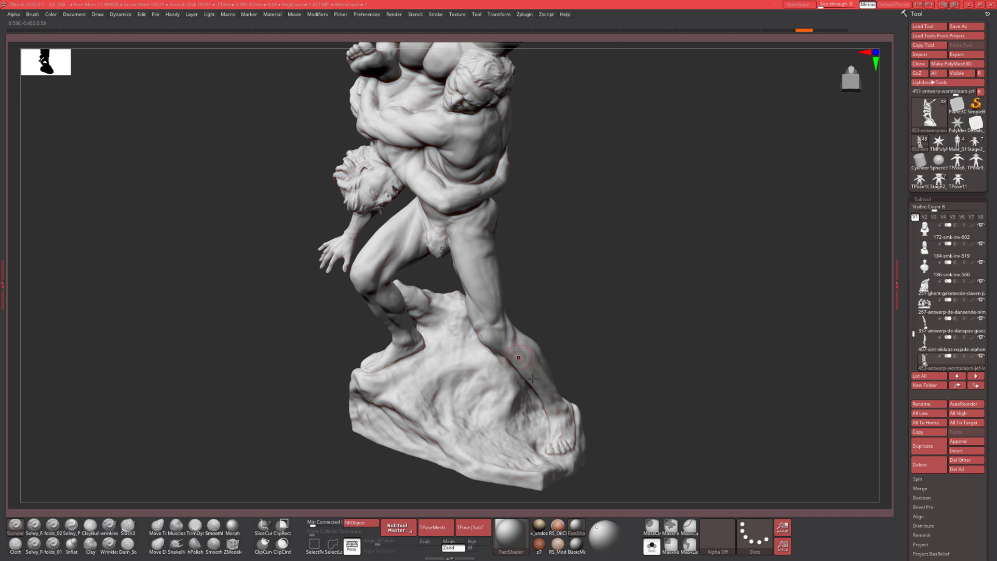
pyautogui.hotkey('ctrl', 'shift')
pyautogui.hotkey('ctrl', 'z')
# Examine the wrestlers from the front, going from the braced legs back to the whole composition.
pyautogui.moveTo(529, 254); pyautogui.dragTo(477, 267)
pyautogui.moveTo(576, 258); pyautogui.dragTo(445, 313)
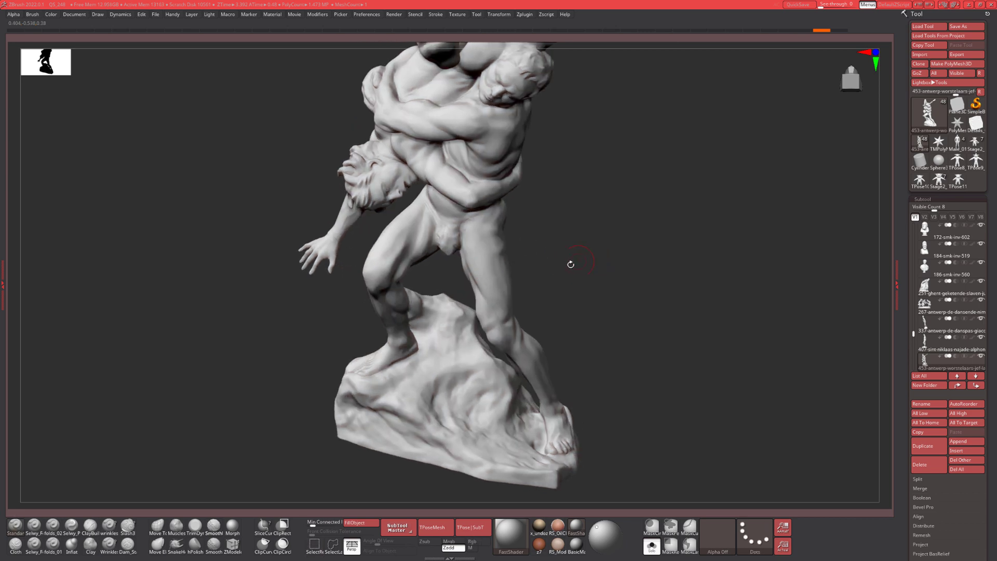
pyautogui.moveTo(556, 271); pyautogui.dragTo(556, 284)
pyautogui.moveTo(637, 323)
pyautogui.mouseDown()
pyautogui.moveTo(630, 279)
pyautogui.moveTo(457, 158)
pyautogui.mouseUp()
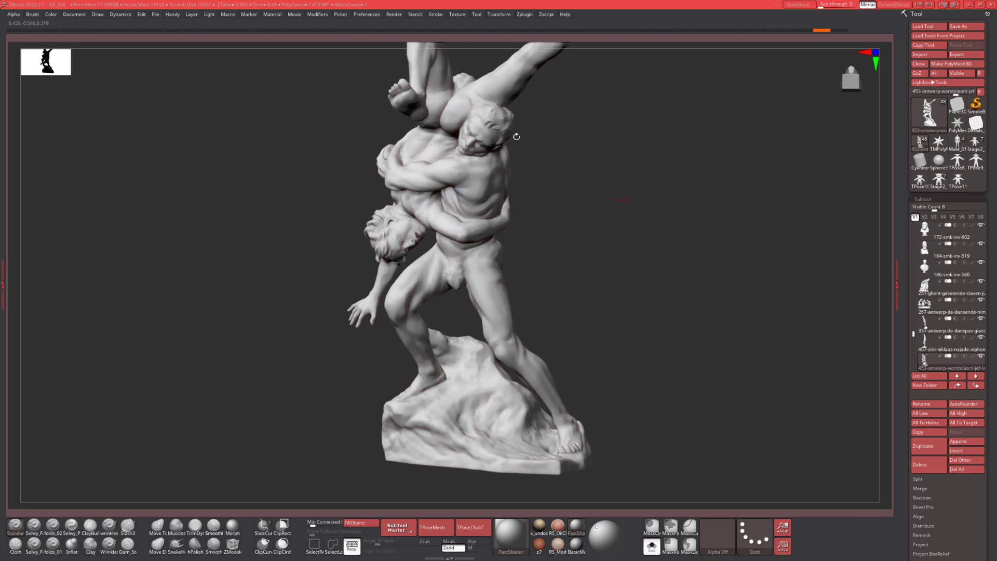
pyautogui.moveTo(634, 308)
pyautogui.mouseDown()
pyautogui.moveTo(618, 290)
pyautogui.moveTo(628, 298)
pyautogui.moveTo(631, 254)
pyautogui.moveTo(597, 259)
pyautogui.moveTo(616, 270)
pyautogui.moveTo(578, 273)
pyautogui.mouseUp()
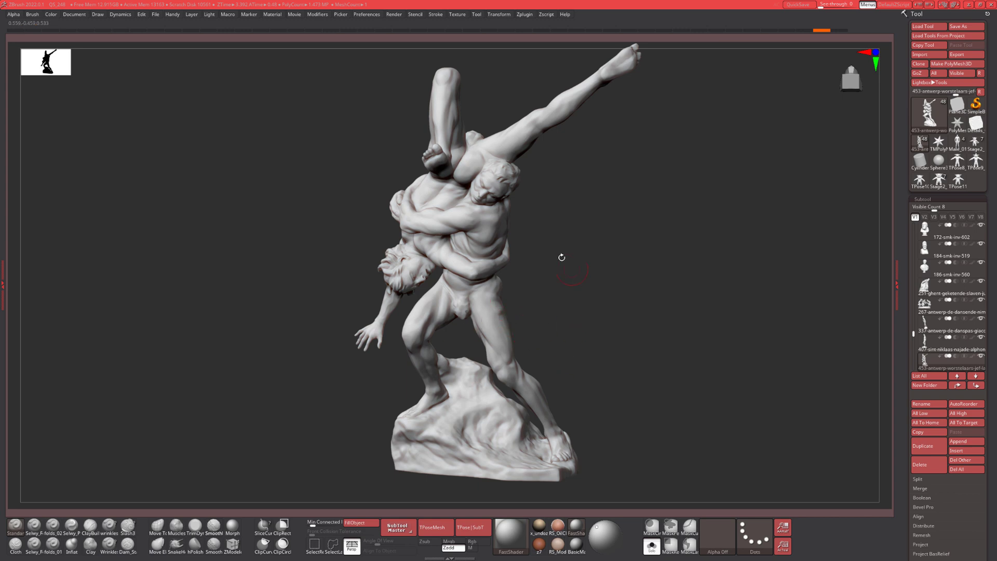
pyautogui.moveTo(674, 193)
pyautogui.mouseDown()
pyautogui.moveTo(659, 214)
pyautogui.moveTo(350, 114)
pyautogui.mouseUp()
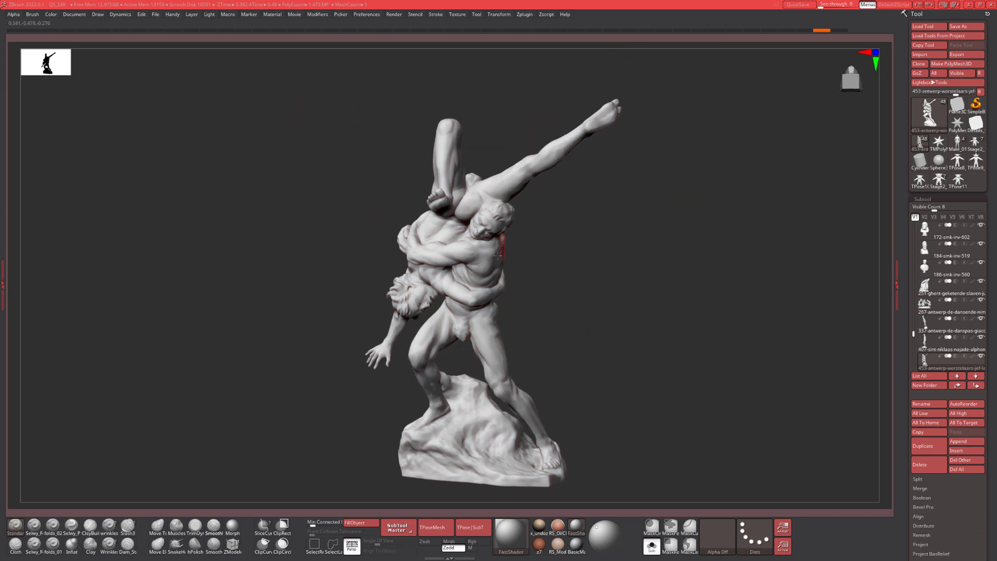
# Examine the wrestlers' whole composition from the front, then orbit around to the standing wrestler's back and hips.
pyautogui.moveTo(585, 329)
pyautogui.mouseDown()
pyautogui.moveTo(561, 309)
pyautogui.moveTo(597, 316)
pyautogui.mouseUp()
pyautogui.hotkey('ctrl', 'shift', 'z')
pyautogui.press('ctrl')
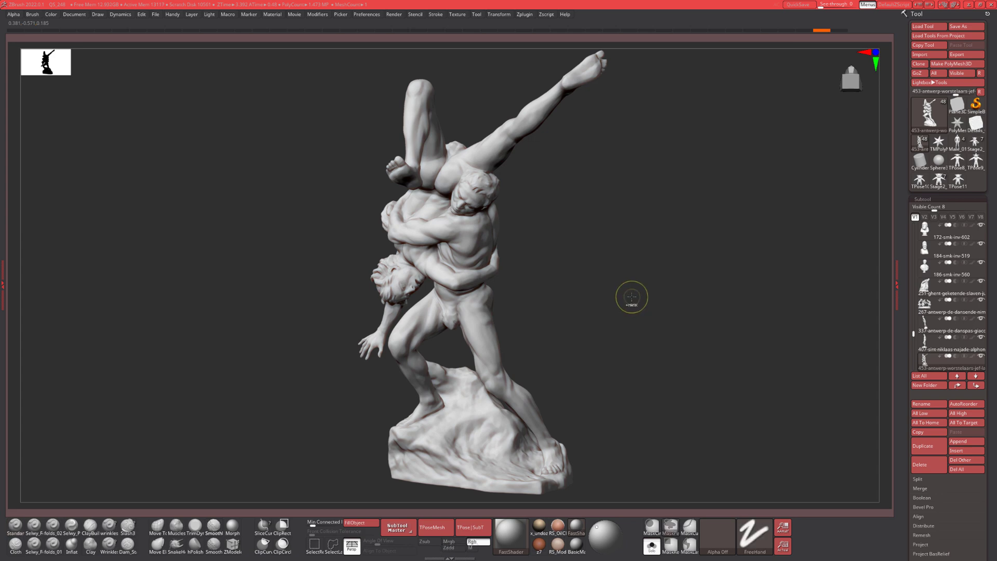
pyautogui.hotkey('ctrl', 'z')
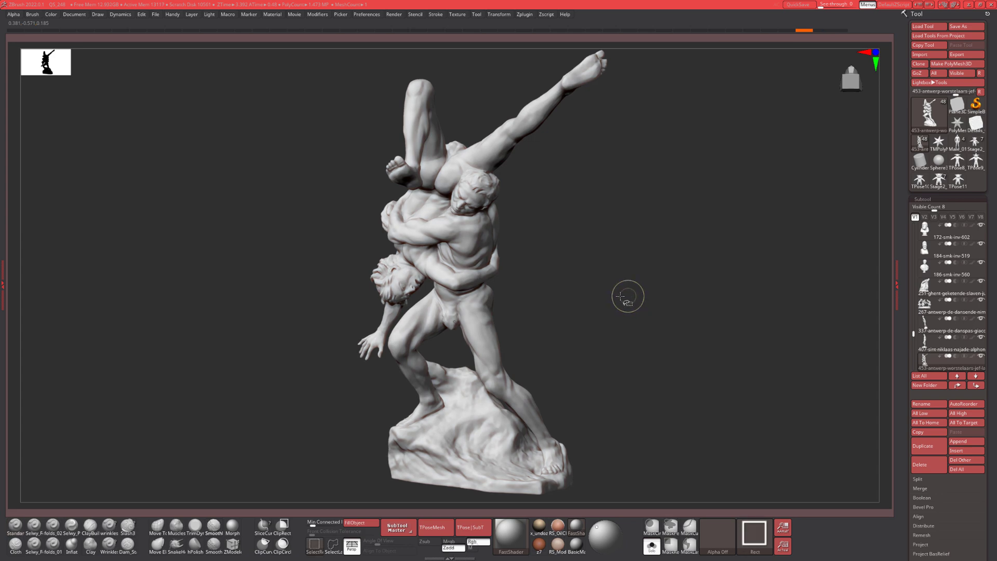
pyautogui.moveTo(599, 292)
pyautogui.mouseDown()
pyautogui.moveTo(716, 305)
pyautogui.moveTo(668, 297)
pyautogui.moveTo(679, 305)
pyautogui.moveTo(719, 282)
pyautogui.moveTo(714, 176)
pyautogui.mouseUp()
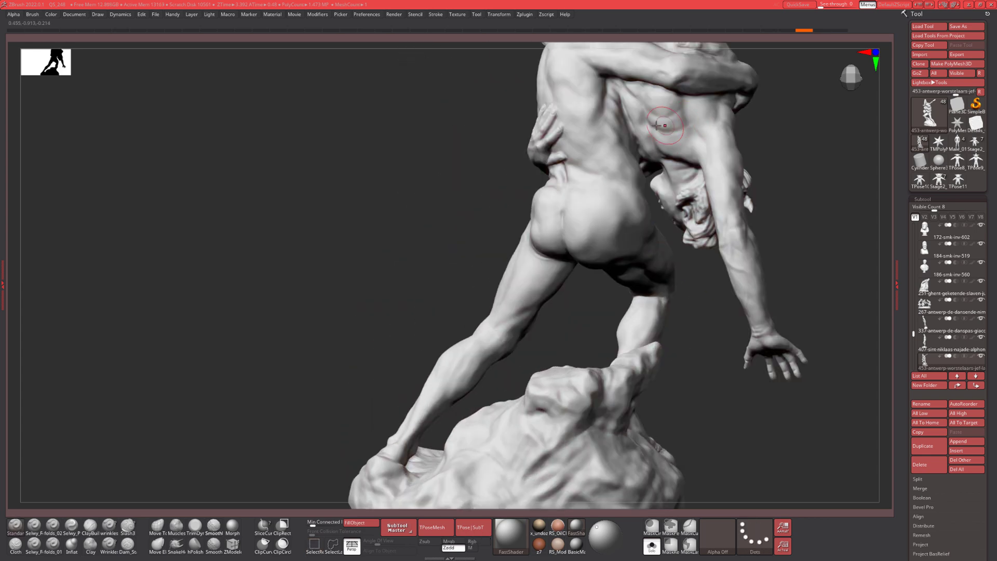
# Examine the two wrestlers' interlocked torsos from behind, closing in on the lifted wrestler's ribcage and shoulder.
pyautogui.keyDown('alt'); pyautogui.moveTo(832, 127); pyautogui.dragTo(666, 223); pyautogui.keyUp('alt')
pyautogui.moveTo(562, 244); pyautogui.dragTo(522, 231, button='right')
pyautogui.moveTo(693, 232); pyautogui.dragTo(541, 222, button='right')
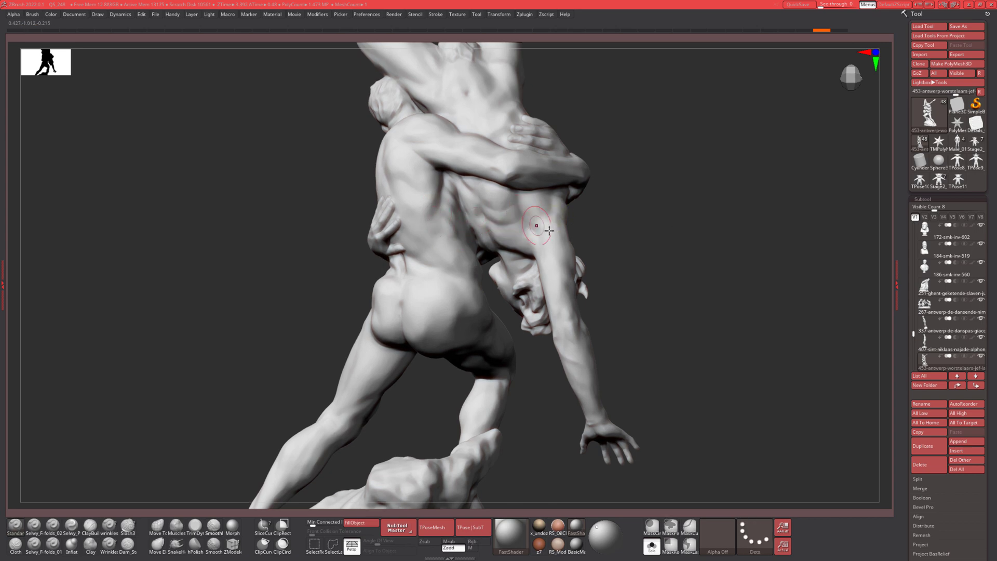
pyautogui.press('space')
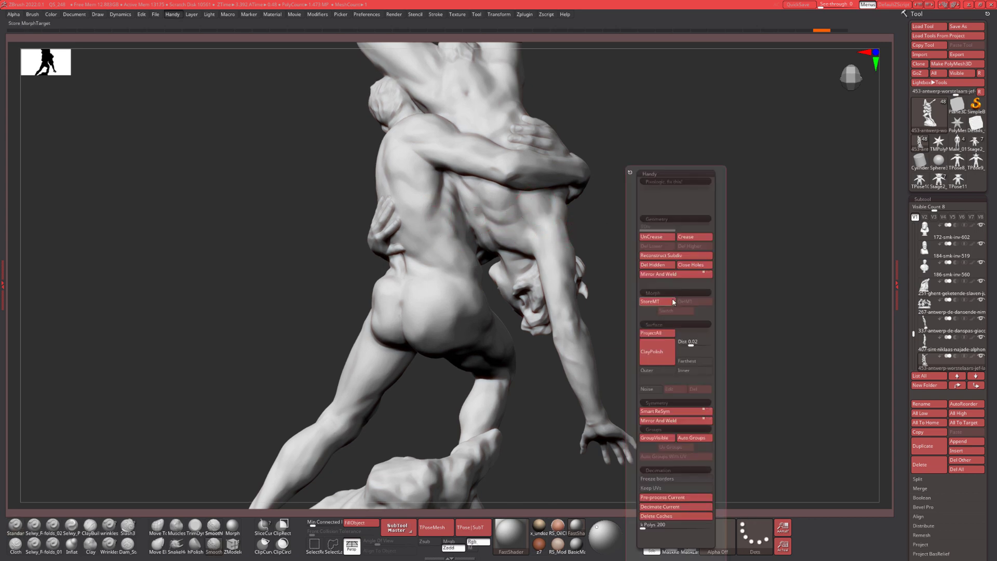
pyautogui.press('ctrl')
pyautogui.hotkey('ctrl', 'shift')
pyautogui.keyDown('alt'); pyautogui.moveTo(639, 232); pyautogui.dragTo(782, 191); pyautogui.keyUp('alt')
pyautogui.keyDown('alt'); pyautogui.moveTo(757, 244); pyautogui.dragTo(408, 488); pyautogui.keyUp('alt')
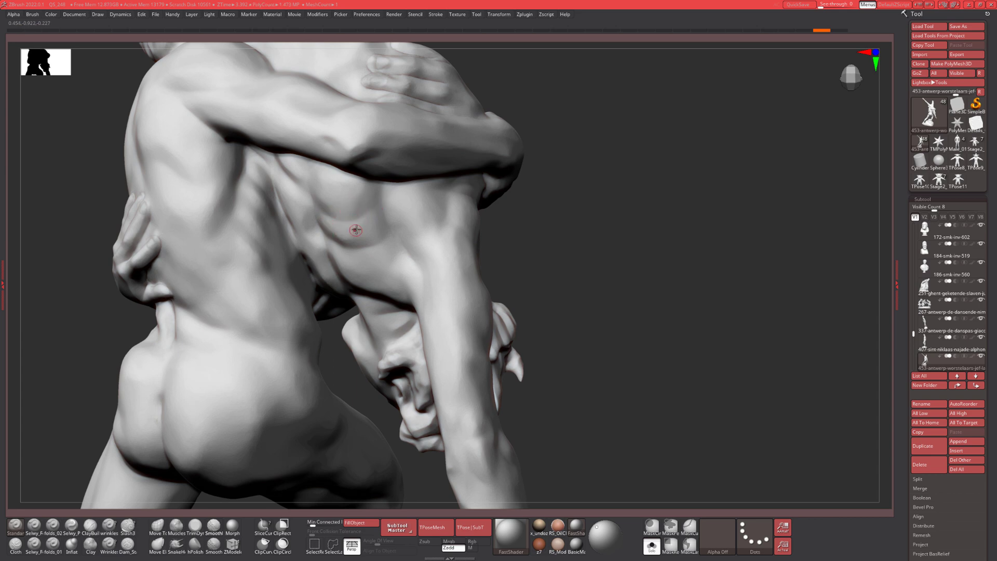
# Switch to the slave statue subtool 140-smk-inv-86 and examine its hip, abdomen and upper body.
pyautogui.press('n')
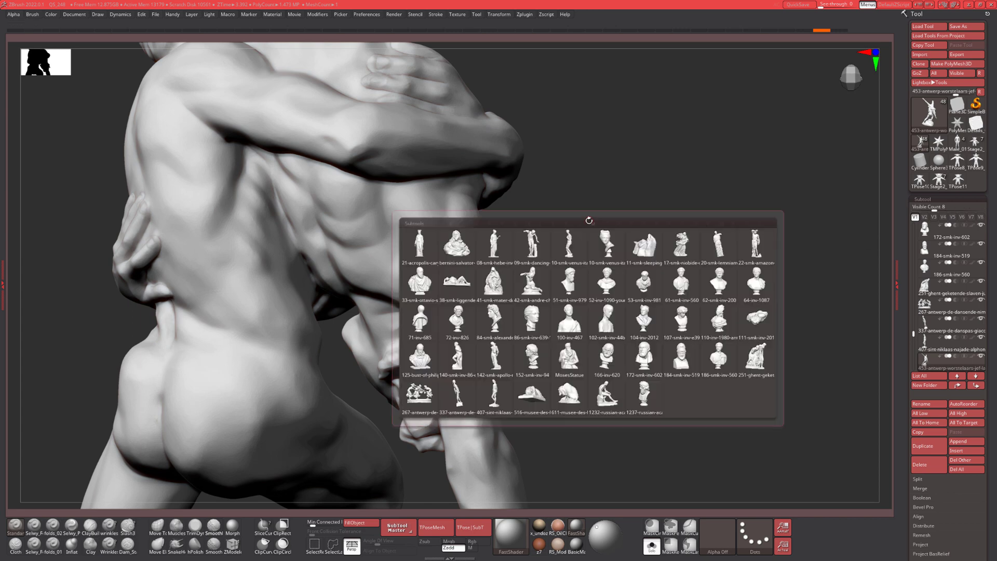
pyautogui.click(462, 365)
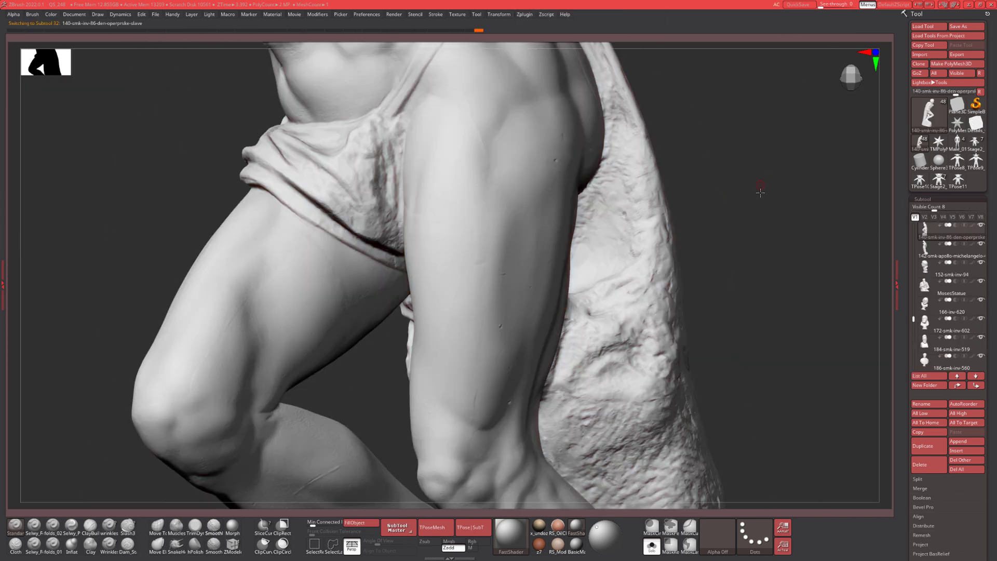
pyautogui.press('ctrl')
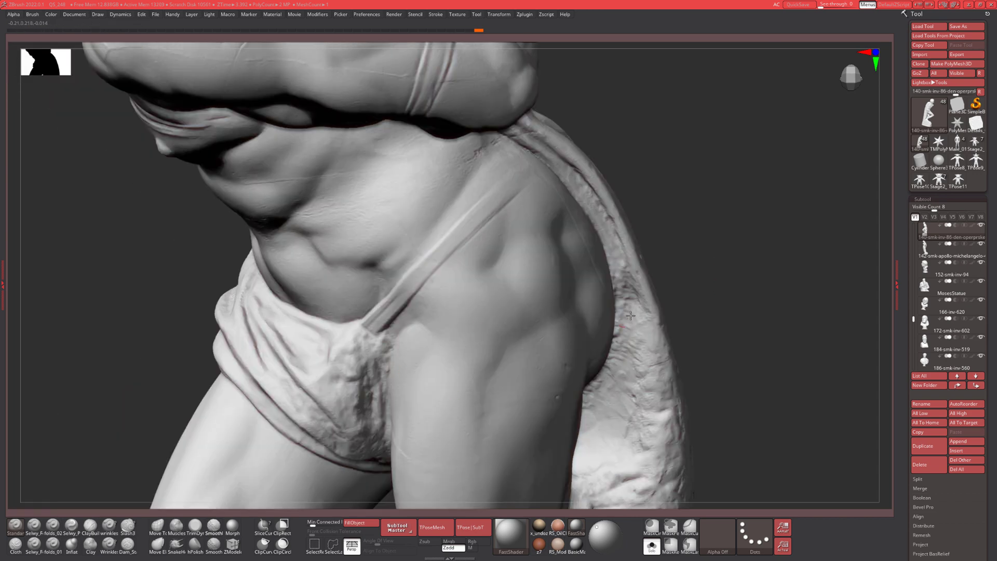
pyautogui.keyDown('alt'); pyautogui.moveTo(715, 269); pyautogui.dragTo(641, 251); pyautogui.keyUp('alt')
pyautogui.keyDown('ctrl'); pyautogui.moveTo(441, 301); pyautogui.dragTo(432, 306, button='right'); pyautogui.keyUp('ctrl')
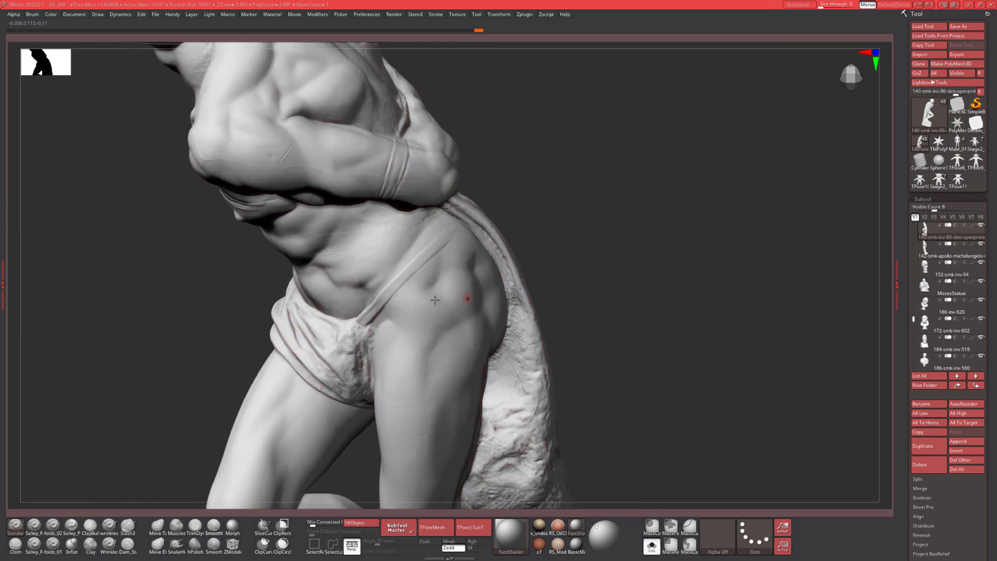
pyautogui.keyDown('alt'); pyautogui.moveTo(642, 306); pyautogui.dragTo(632, 379); pyautogui.keyUp('alt')
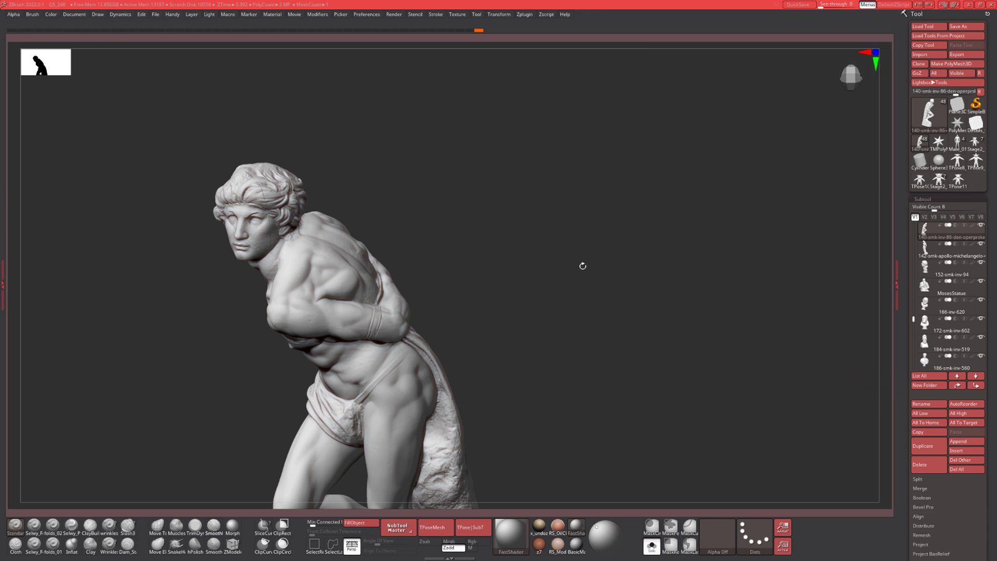
# Switch back to the wrestlers subtool 453-antwerp and close in on the standing wrestler's back and hips from behind.
pyautogui.press('n')
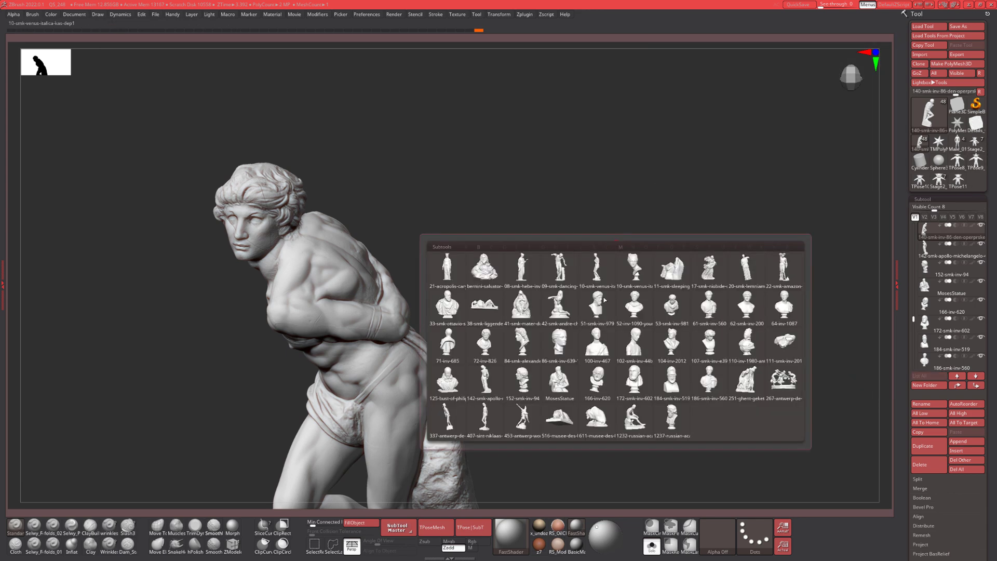
pyautogui.click(530, 423)
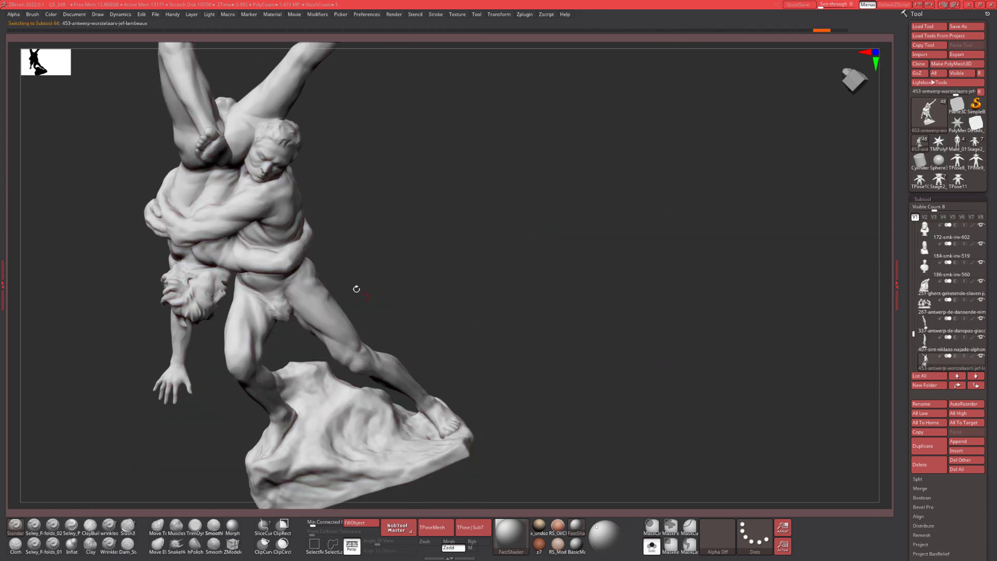
pyautogui.moveTo(350, 285); pyautogui.dragTo(654, 203)
pyautogui.moveTo(654, 204)
pyautogui.mouseDown(button='right')
pyautogui.moveTo(627, 211)
pyautogui.moveTo(652, 197)
pyautogui.mouseUp(button='right')
pyautogui.keyDown('ctrl'); pyautogui.moveTo(623, 256); pyautogui.dragTo(612, 245, button='right'); pyautogui.keyUp('ctrl')
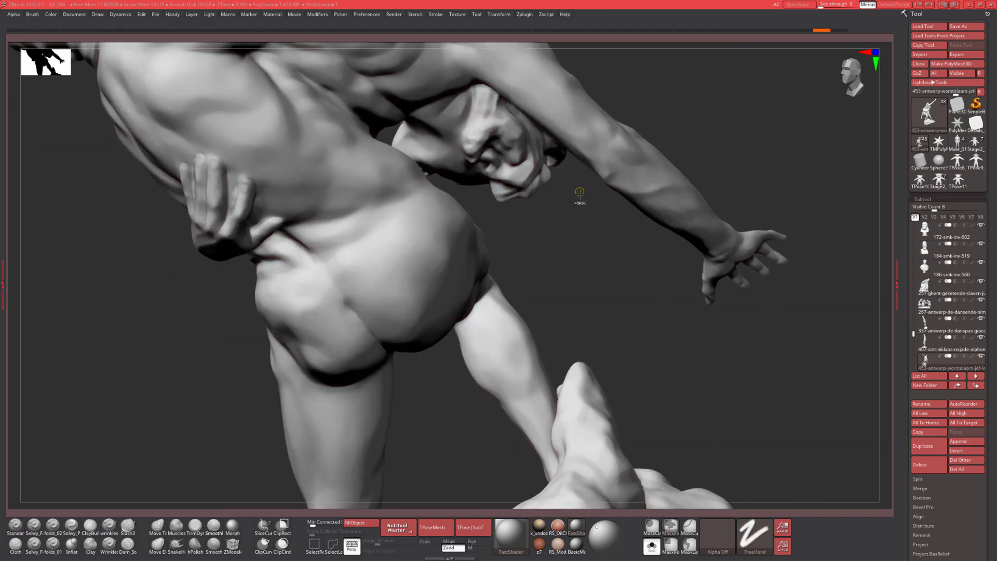
pyautogui.keyDown('alt'); pyautogui.moveTo(597, 290); pyautogui.dragTo(615, 428, button='right'); pyautogui.keyUp('alt')
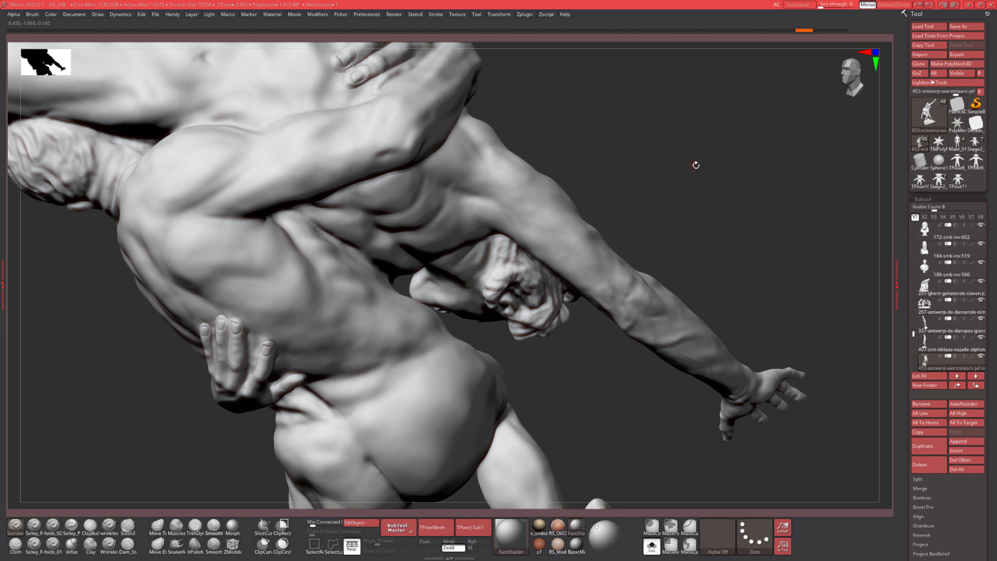
# Examine the wrestlers' back muscles and gripping arms while orbiting around the standing wrestler.
pyautogui.moveTo(695, 165); pyautogui.dragTo(455, 209)
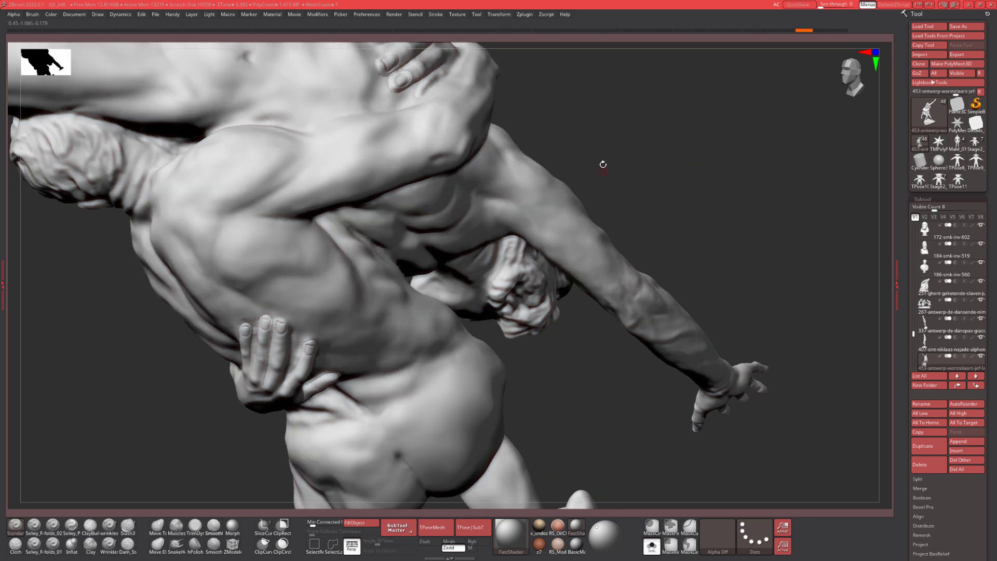
pyautogui.moveTo(601, 161); pyautogui.dragTo(446, 180)
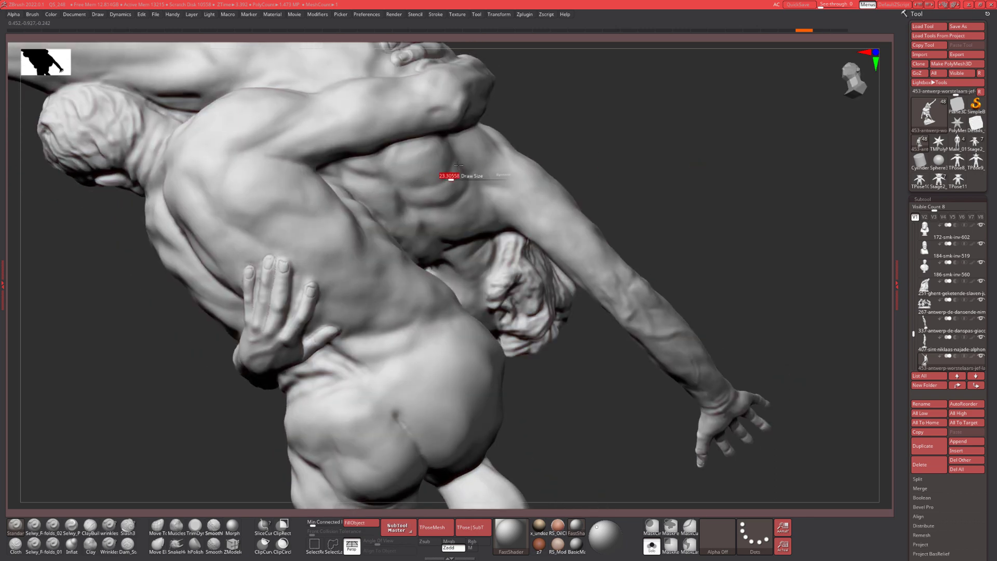
pyautogui.moveTo(689, 147); pyautogui.dragTo(496, 178)
pyautogui.moveTo(670, 176)
pyautogui.mouseDown()
pyautogui.moveTo(623, 197)
pyautogui.moveTo(594, 252)
pyautogui.moveTo(401, 291)
pyautogui.moveTo(411, 281)
pyautogui.moveTo(549, 298)
pyautogui.moveTo(468, 265)
pyautogui.moveTo(482, 291)
pyautogui.moveTo(438, 252)
pyautogui.mouseUp()
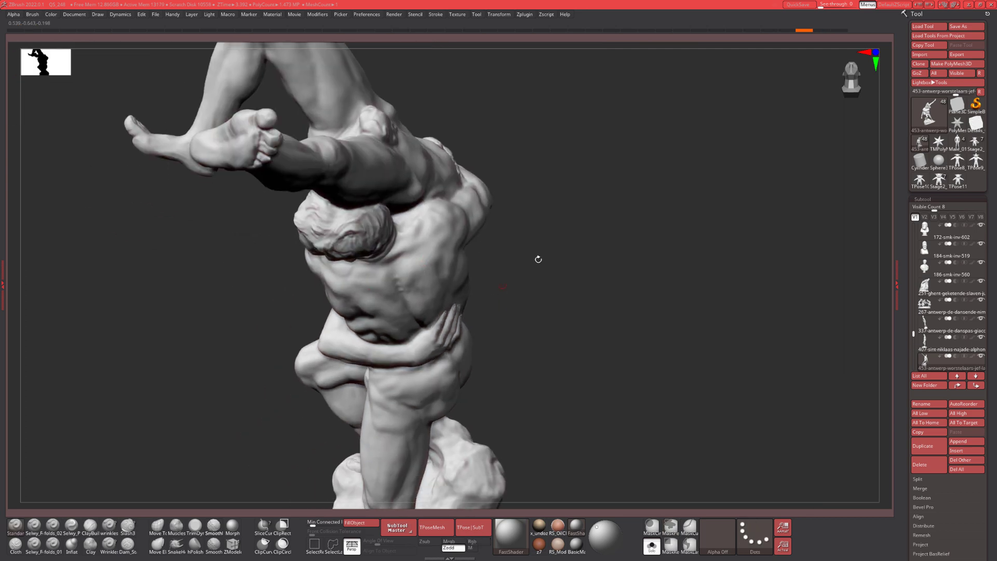
pyautogui.moveTo(547, 257); pyautogui.dragTo(408, 269)
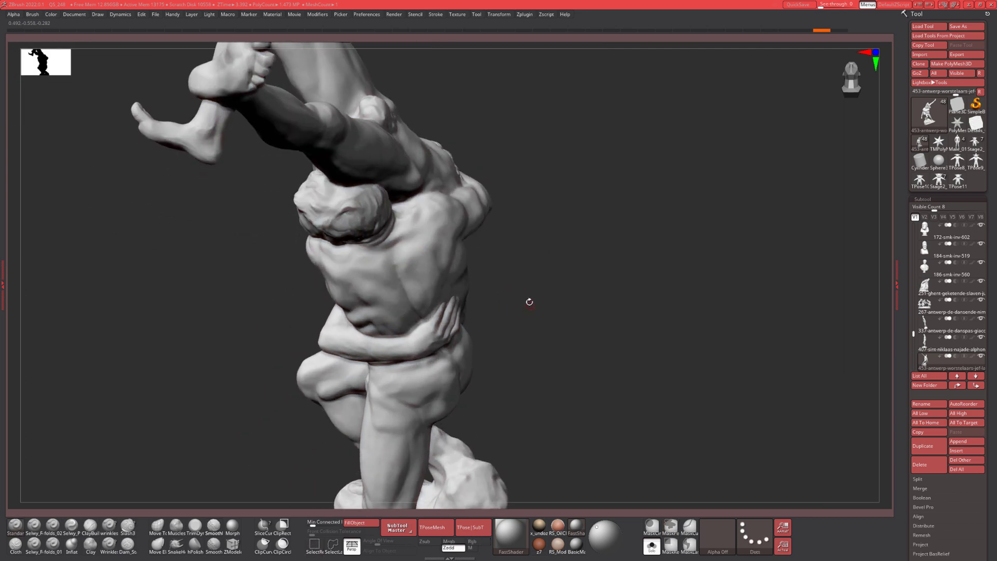
# Examine the wrestlers from the front, going from the full composition to the torsos and braced legs.
pyautogui.moveTo(465, 361)
pyautogui.mouseDown()
pyautogui.moveTo(503, 212)
pyautogui.moveTo(582, 291)
pyautogui.moveTo(641, 329)
pyautogui.moveTo(512, 251)
pyautogui.moveTo(615, 267)
pyautogui.moveTo(591, 341)
pyautogui.moveTo(563, 301)
pyautogui.moveTo(546, 314)
pyautogui.moveTo(576, 281)
pyautogui.moveTo(623, 253)
pyautogui.moveTo(616, 245)
pyautogui.moveTo(583, 247)
pyautogui.moveTo(601, 246)
pyautogui.moveTo(604, 256)
pyautogui.moveTo(591, 250)
pyautogui.moveTo(608, 260)
pyautogui.moveTo(619, 253)
pyautogui.moveTo(616, 278)
pyautogui.moveTo(585, 291)
pyautogui.moveTo(594, 305)
pyautogui.moveTo(616, 279)
pyautogui.moveTo(551, 272)
pyautogui.mouseUp()
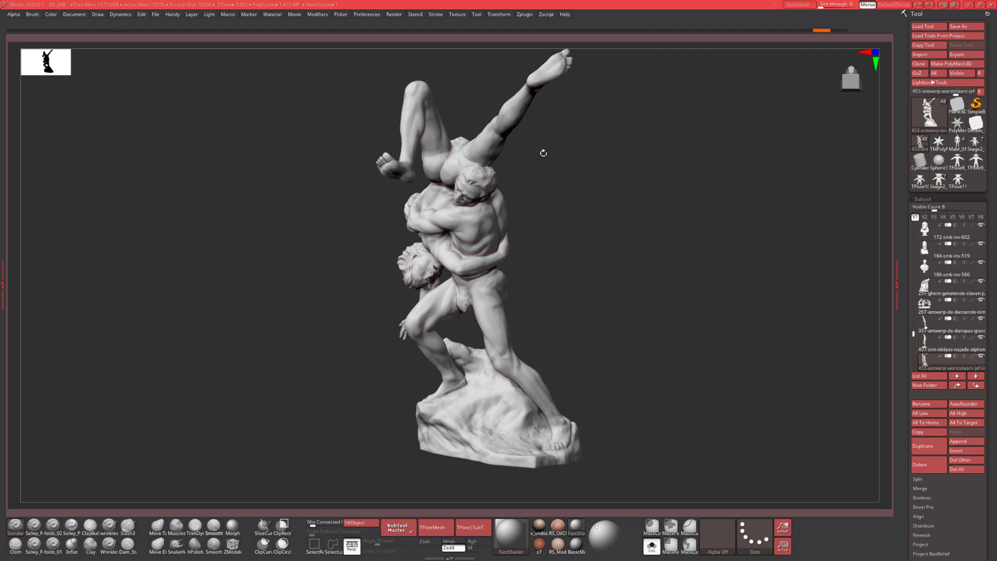
pyautogui.moveTo(501, 226)
pyautogui.mouseDown()
pyautogui.moveTo(617, 240)
pyautogui.moveTo(561, 257)
pyautogui.mouseUp()
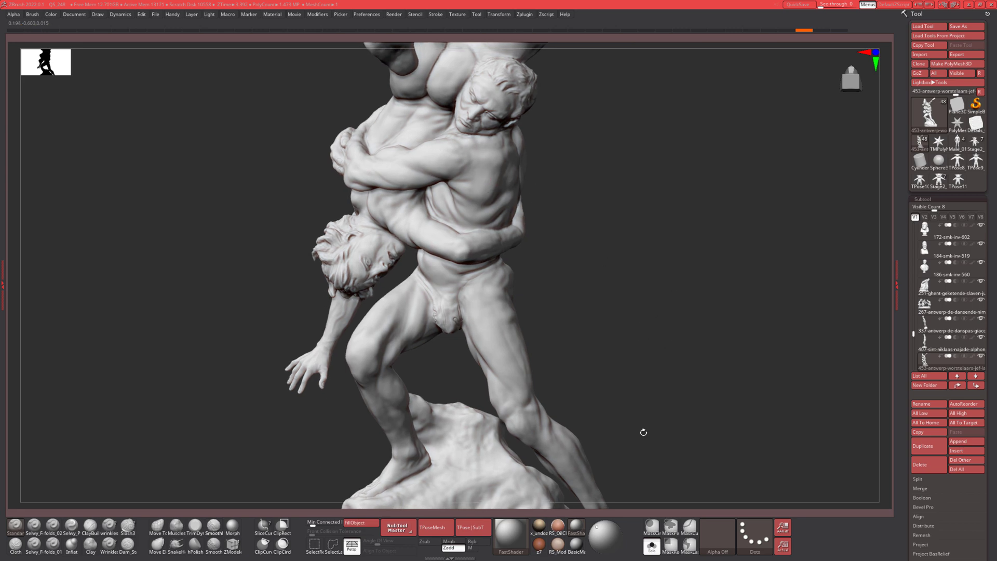
pyautogui.keyDown('alt'); pyautogui.moveTo(645, 423); pyautogui.dragTo(633, 333); pyautogui.keyUp('alt')
pyautogui.moveTo(610, 216); pyautogui.dragTo(890, 169)
# Switch to the slave statue subtool 140-smk-inv-86 and examine its pose from the legs out to the whole figure.
pyautogui.click(957, 142)
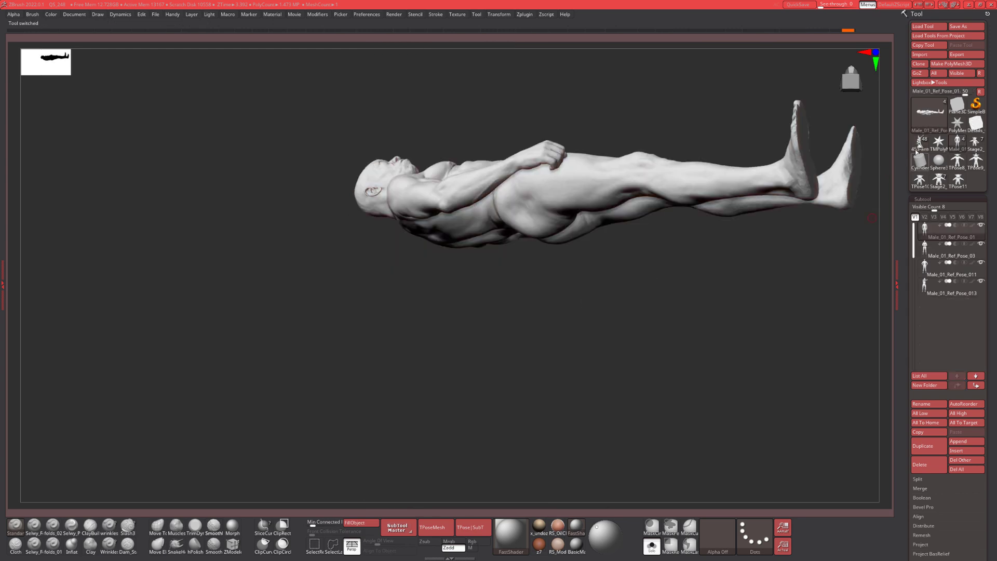
pyautogui.press('n')
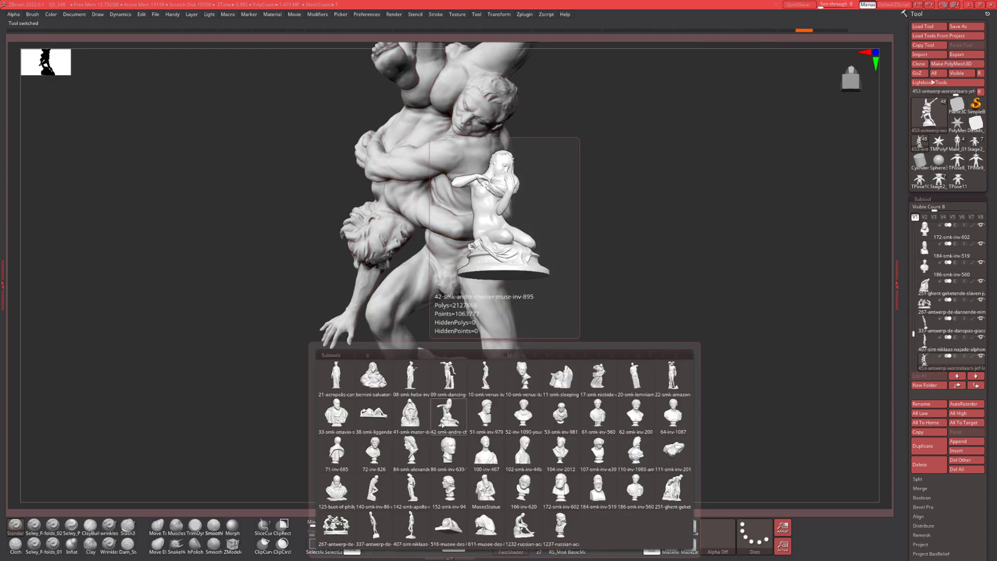
pyautogui.click(385, 499)
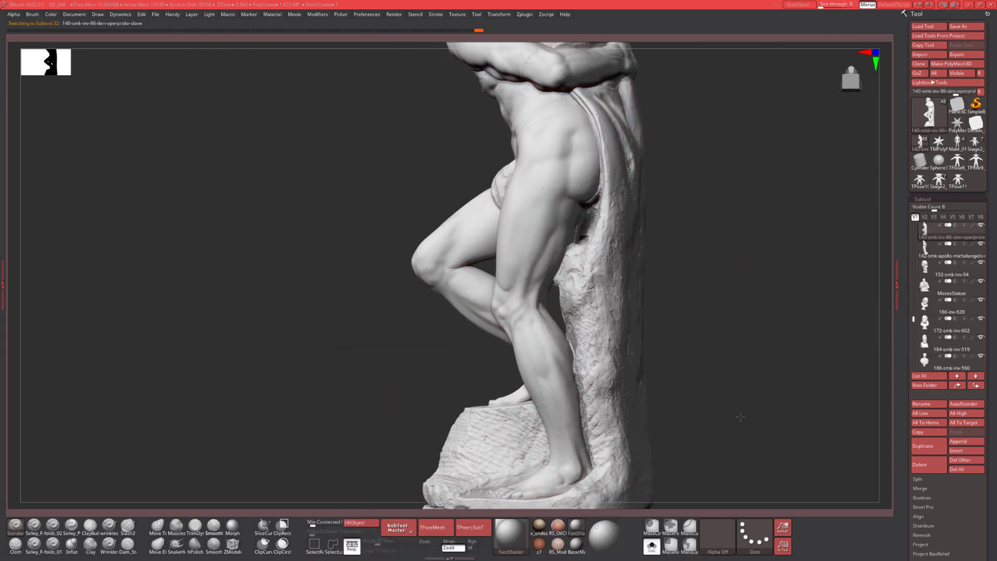
pyautogui.press('w')
pyautogui.press('q')
pyautogui.moveTo(285, 327)
pyautogui.mouseDown()
pyautogui.moveTo(639, 276)
pyautogui.moveTo(634, 284)
pyautogui.moveTo(647, 299)
pyautogui.mouseUp()
pyautogui.moveTo(648, 299); pyautogui.dragTo(467, 294)
pyautogui.moveTo(709, 274); pyautogui.dragTo(639, 296)
pyautogui.moveTo(300, 398)
pyautogui.mouseDown()
pyautogui.moveTo(521, 266)
pyautogui.moveTo(484, 284)
pyautogui.mouseUp()
pyautogui.keyDown('alt'); pyautogui.moveTo(260, 381); pyautogui.dragTo(275, 340); pyautogui.keyUp('alt')
pyautogui.moveTo(674, 302)
pyautogui.mouseDown()
pyautogui.moveTo(623, 250)
pyautogui.moveTo(559, 207)
pyautogui.mouseUp()
pyautogui.moveTo(618, 261); pyautogui.dragTo(619, 200)
pyautogui.moveTo(686, 232); pyautogui.dragTo(473, 225)
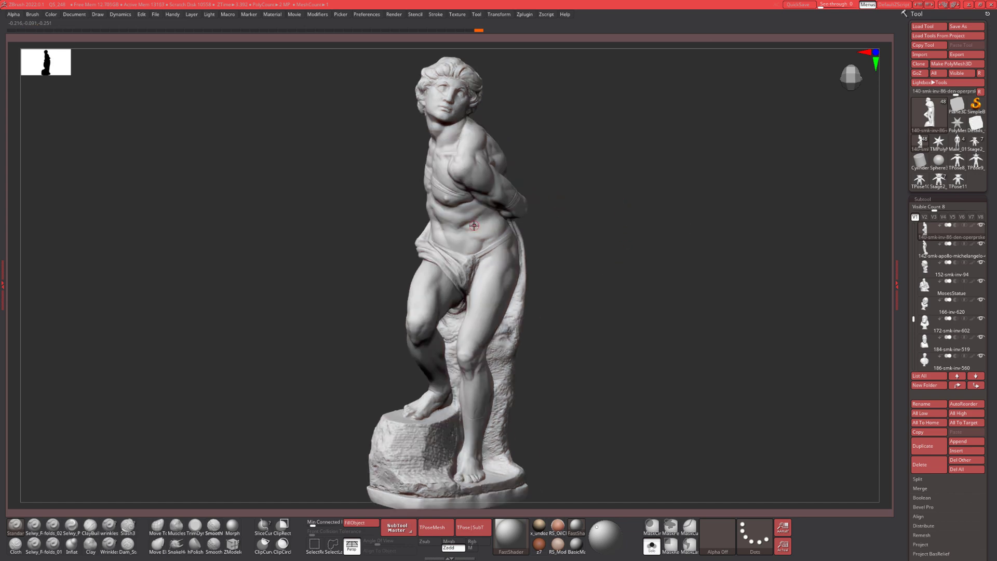
# Examine the slave statue's twisting full-figure pose from the front and from both sides.
pyautogui.moveTo(562, 261); pyautogui.dragTo(593, 265)
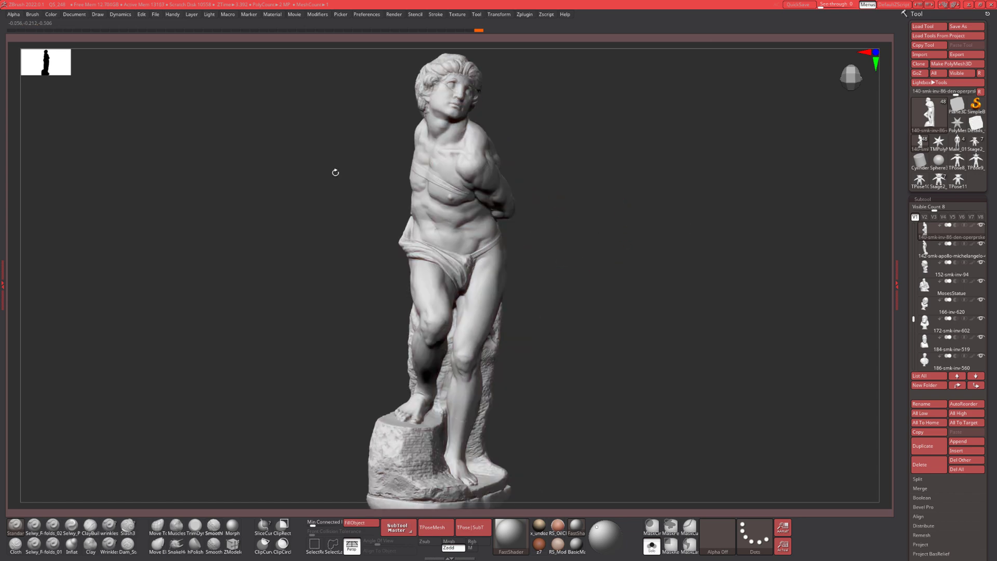
pyautogui.moveTo(371, 237); pyautogui.dragTo(658, 264)
pyautogui.moveTo(534, 165)
pyautogui.mouseDown()
pyautogui.moveTo(625, 236)
pyautogui.moveTo(737, 262)
pyautogui.moveTo(690, 225)
pyautogui.moveTo(678, 227)
pyautogui.moveTo(735, 287)
pyautogui.moveTo(354, 309)
pyautogui.mouseUp()
pyautogui.moveTo(763, 244); pyautogui.dragTo(905, 141)
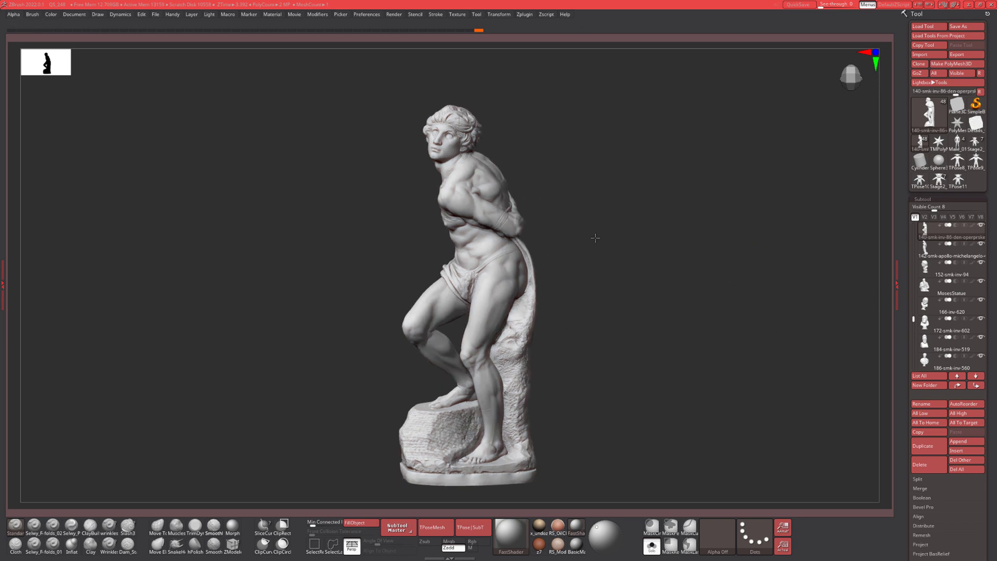
pyautogui.moveTo(705, 219)
pyautogui.mouseDown()
pyautogui.moveTo(662, 208)
pyautogui.moveTo(607, 265)
pyautogui.moveTo(659, 272)
pyautogui.moveTo(614, 285)
pyautogui.moveTo(680, 298)
pyautogui.moveTo(359, 291)
pyautogui.mouseUp()
pyautogui.moveTo(575, 222)
pyautogui.mouseDown()
pyautogui.moveTo(563, 202)
pyautogui.moveTo(412, 294)
pyautogui.mouseUp()
pyautogui.moveTo(655, 274); pyautogui.dragTo(631, 258)
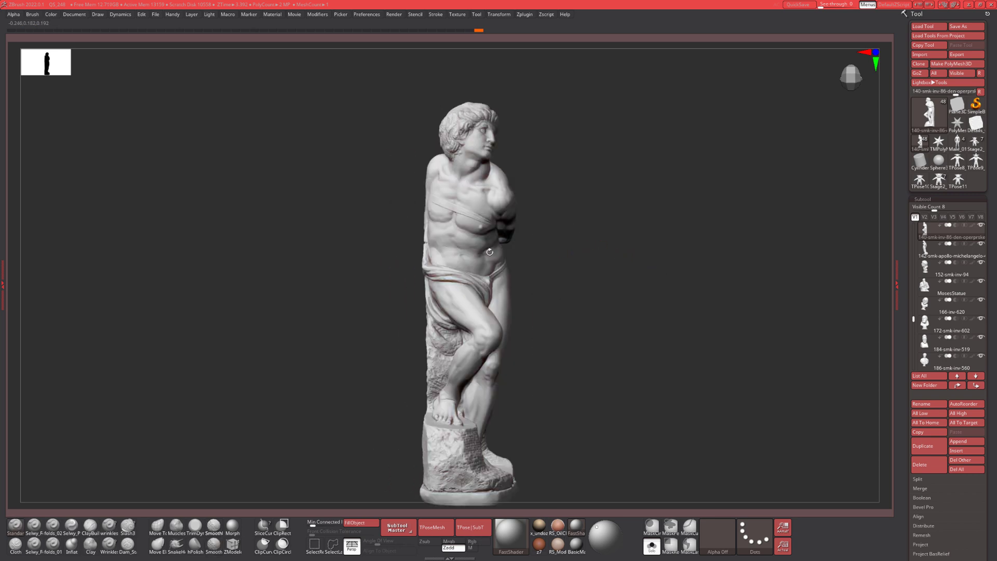
pyautogui.moveTo(648, 136); pyautogui.dragTo(583, 182)
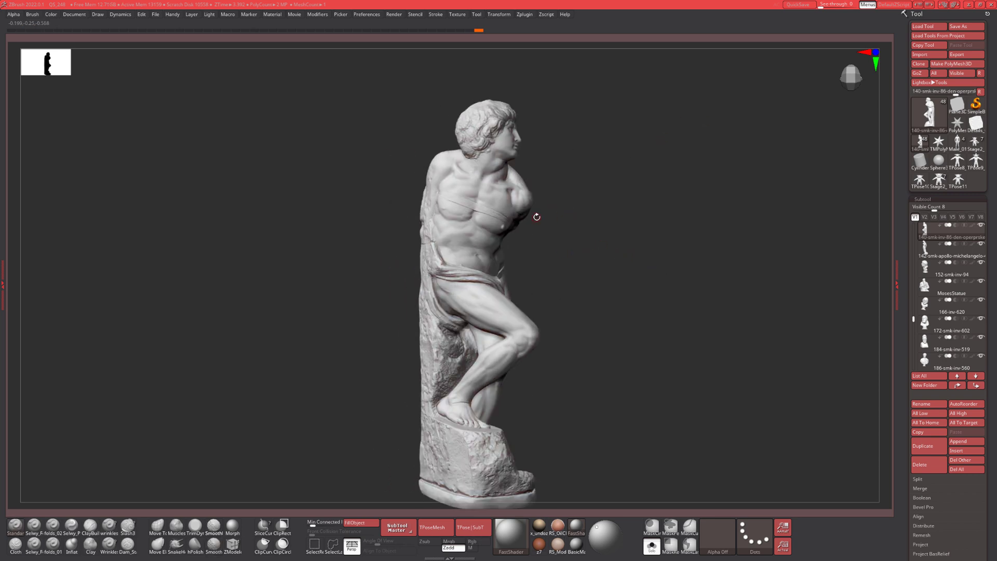
pyautogui.moveTo(675, 281)
pyautogui.mouseDown()
pyautogui.moveTo(653, 250)
pyautogui.moveTo(653, 269)
pyautogui.moveTo(663, 248)
pyautogui.moveTo(688, 254)
pyautogui.moveTo(664, 261)
pyautogui.moveTo(670, 280)
pyautogui.moveTo(664, 228)
pyautogui.moveTo(650, 229)
pyautogui.moveTo(667, 257)
pyautogui.moveTo(648, 237)
pyautogui.mouseUp()
pyautogui.scroll(-6, 660, 263)
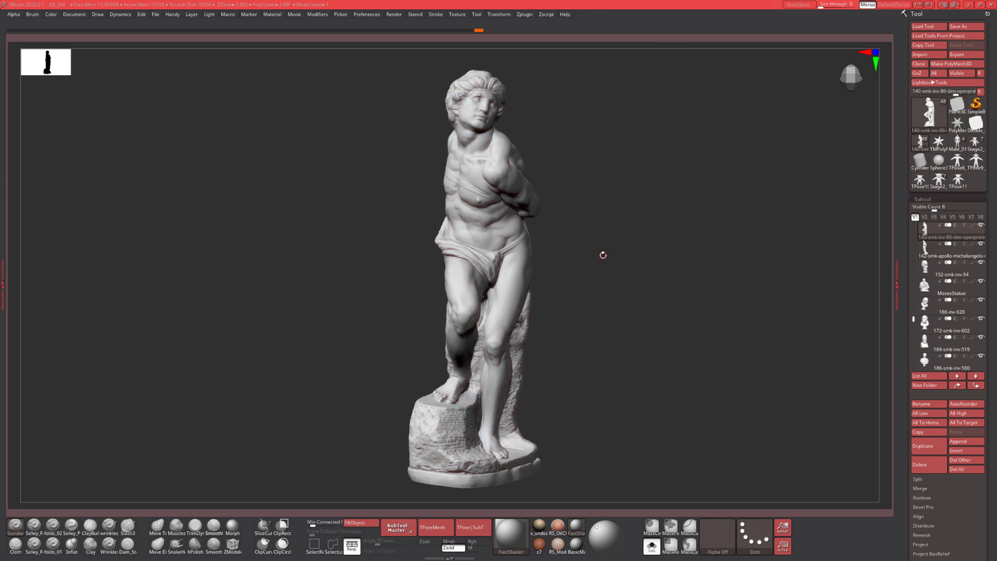